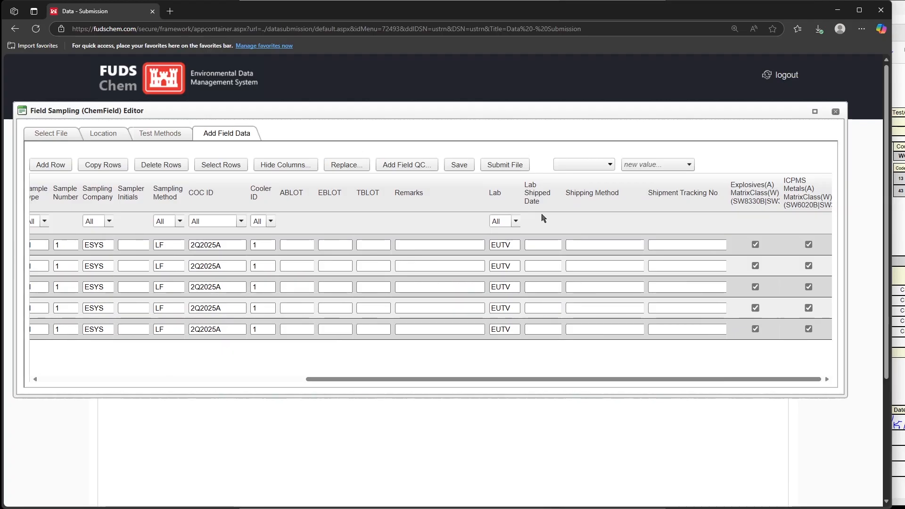
Step: Start a field QC record for all sample rows, logged 4/17/2025 9:00 AM with sample type Trip Blank (TB)
left_click_drag(520, 382, 202, 389)
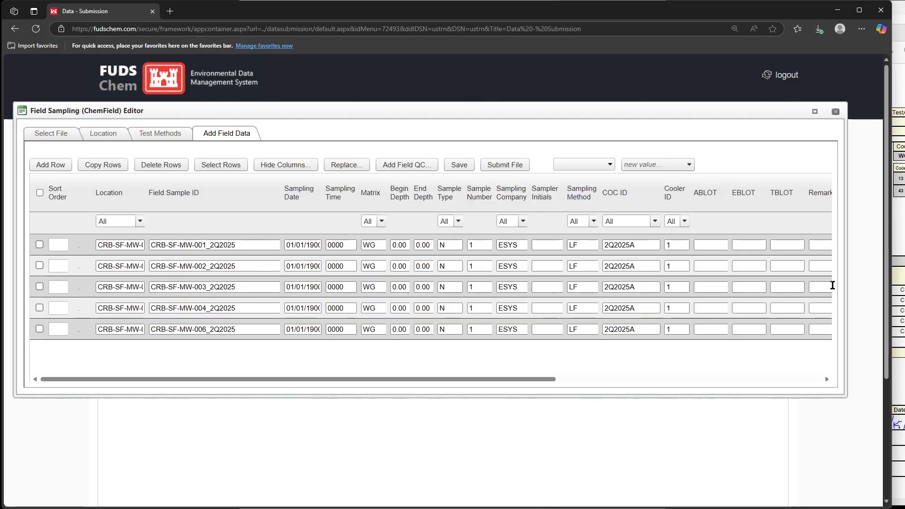
left_click(903, 233)
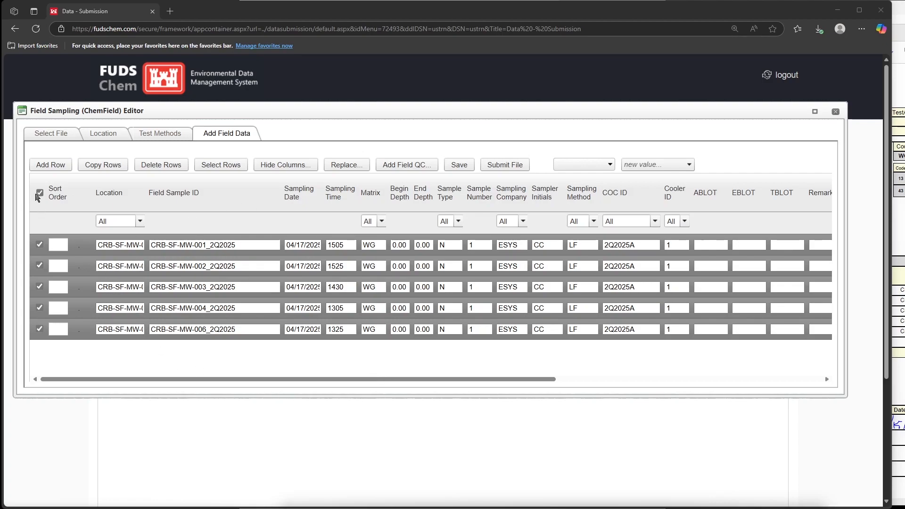
left_click(382, 170)
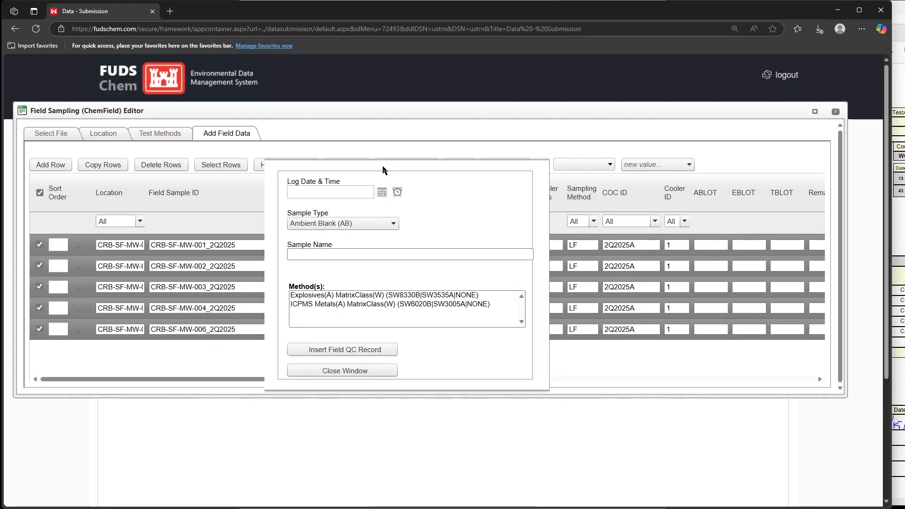
left_click(337, 191)
type("4/17/25")
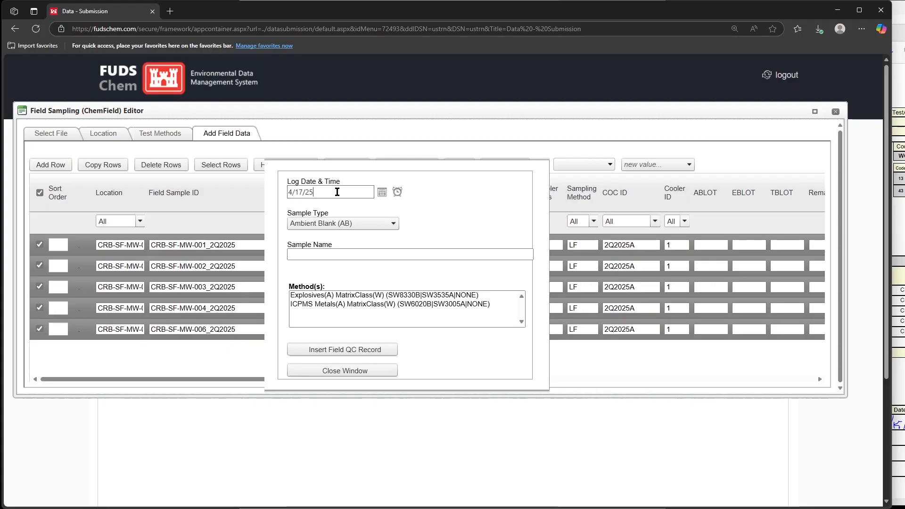
type(" 900")
left_click(419, 203)
left_click(388, 224)
left_click(343, 256)
Step: Name the trip blank TB-1_2Q2025, assign it the Explosives (SW8330B) method and insert the field QC record
left_click(343, 254)
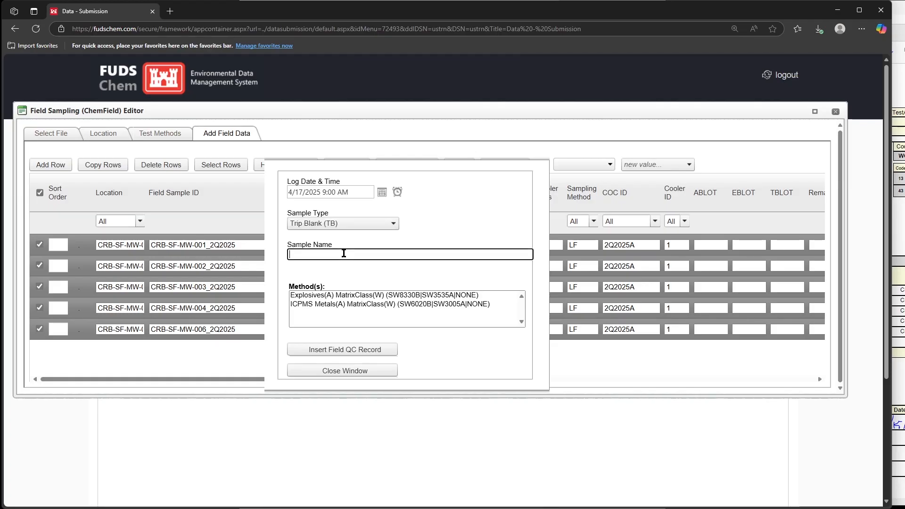
type("TB-1_2Q2025")
left_click(408, 295)
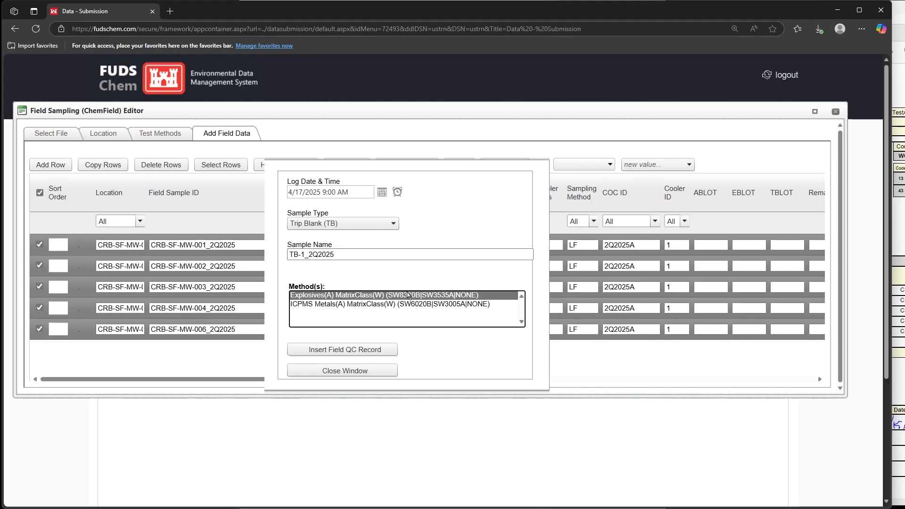
left_click(366, 350)
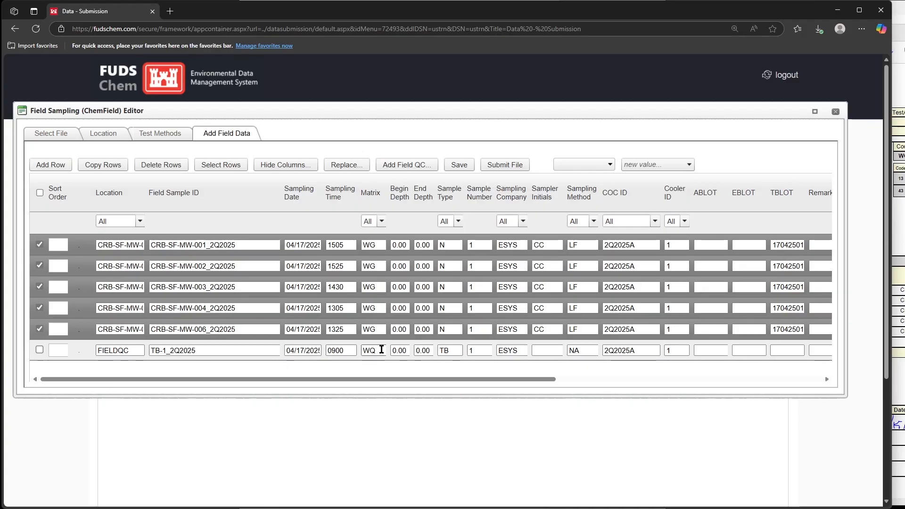
Step: Save the field sampling data and submit the COC2Q2025A file
left_click(467, 165)
left_click(530, 79)
left_click(517, 168)
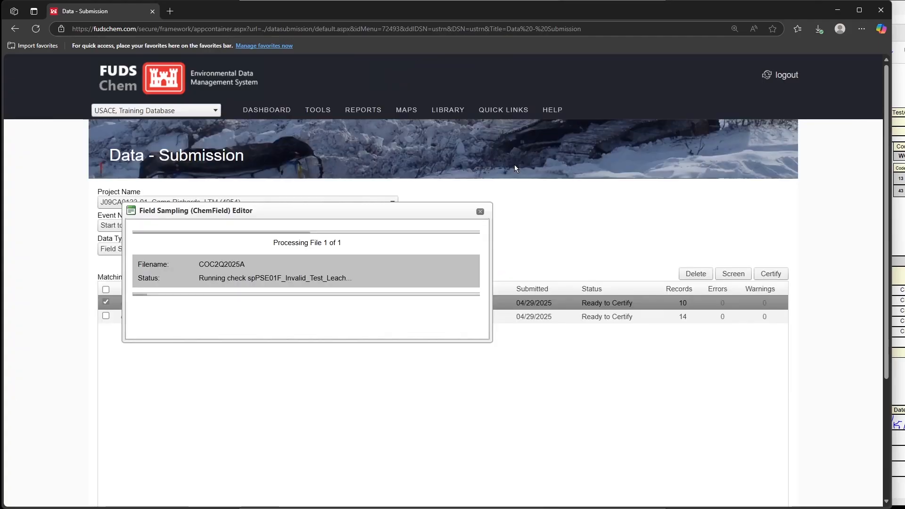
left_click(543, 81)
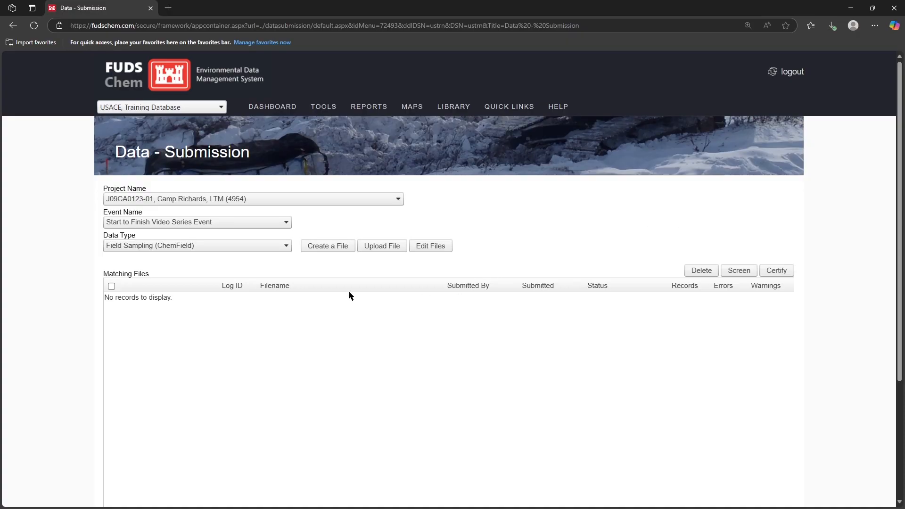
Step: Upload Environmental Measurements_2Q2025.csv as data type Environmental Measurement (EMI)
left_click(197, 247)
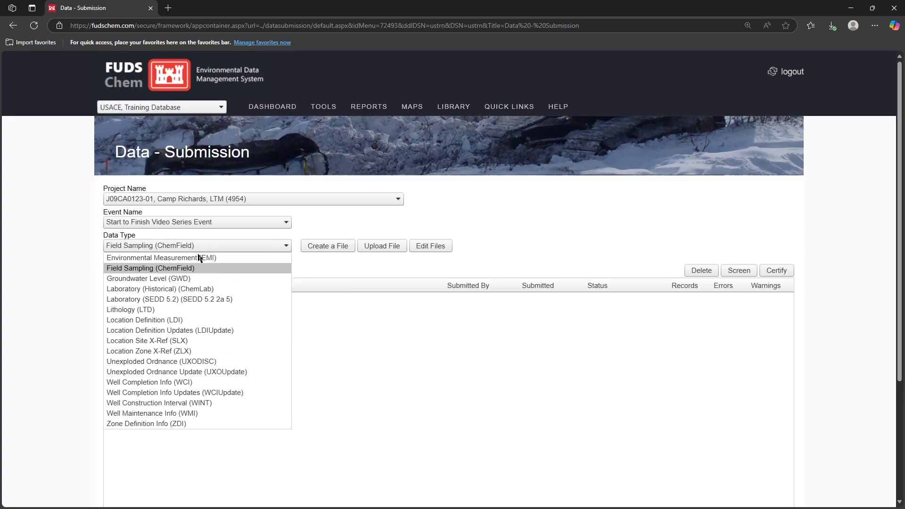
left_click(198, 257)
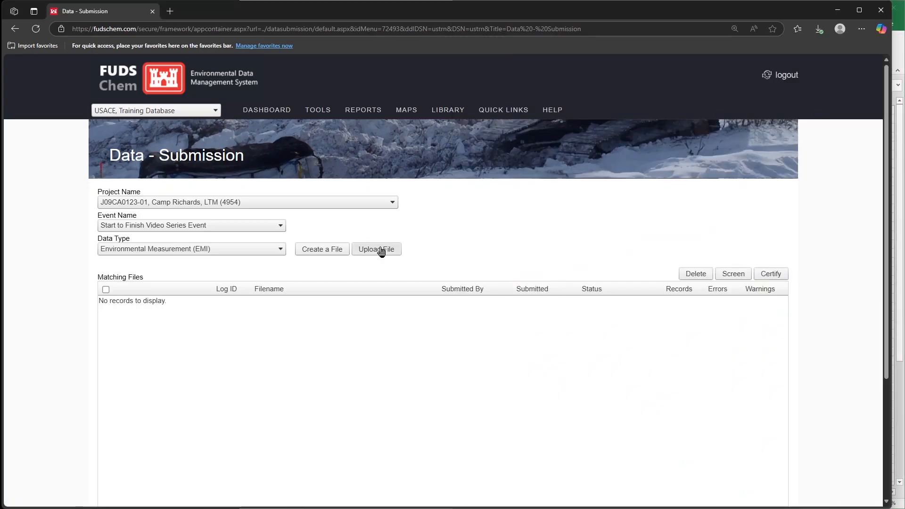
left_click(382, 251)
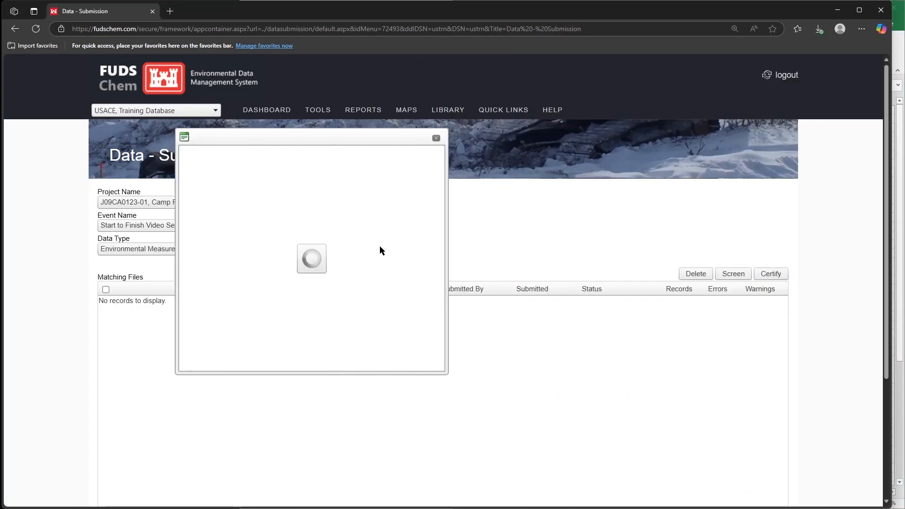
left_click(206, 202)
left_click(319, 271)
left_click(492, 392)
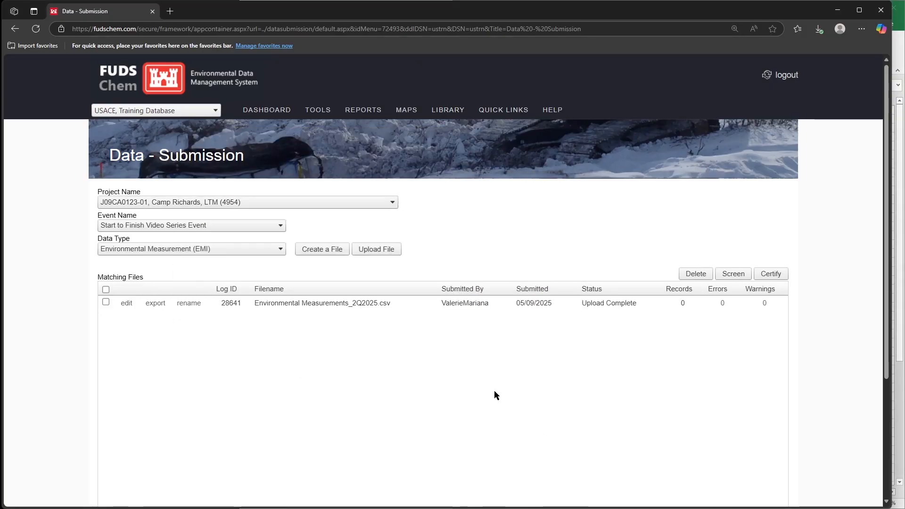
Step: Screen the uploaded Environmental Measurements_2Q2025.csv file and certify it
left_click(106, 302)
left_click(734, 275)
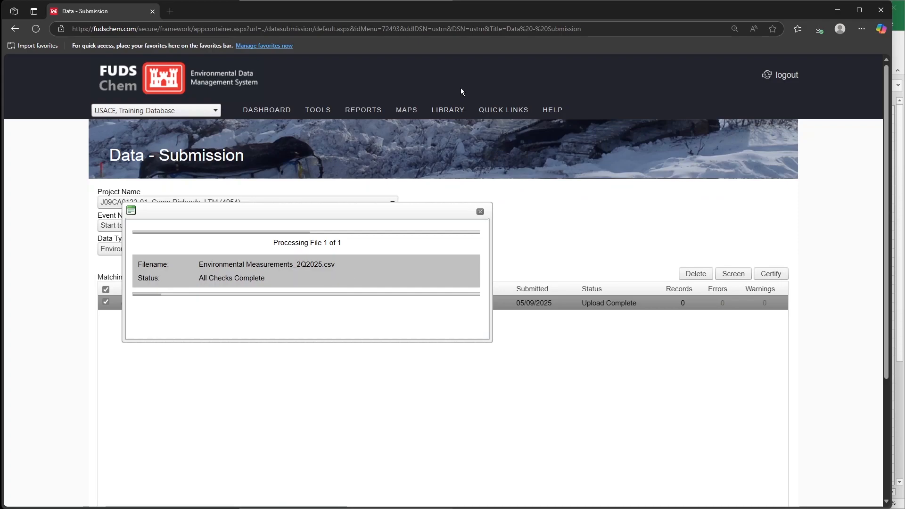
left_click(526, 85)
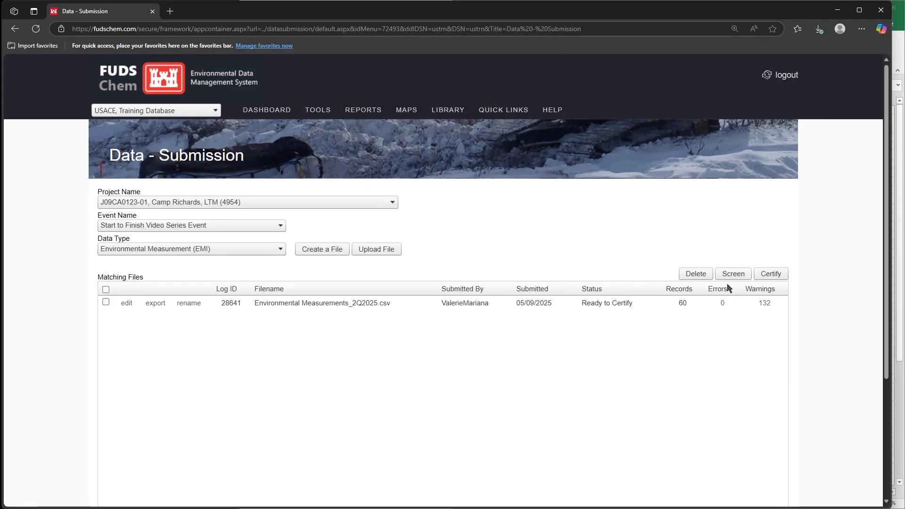
left_click(646, 301)
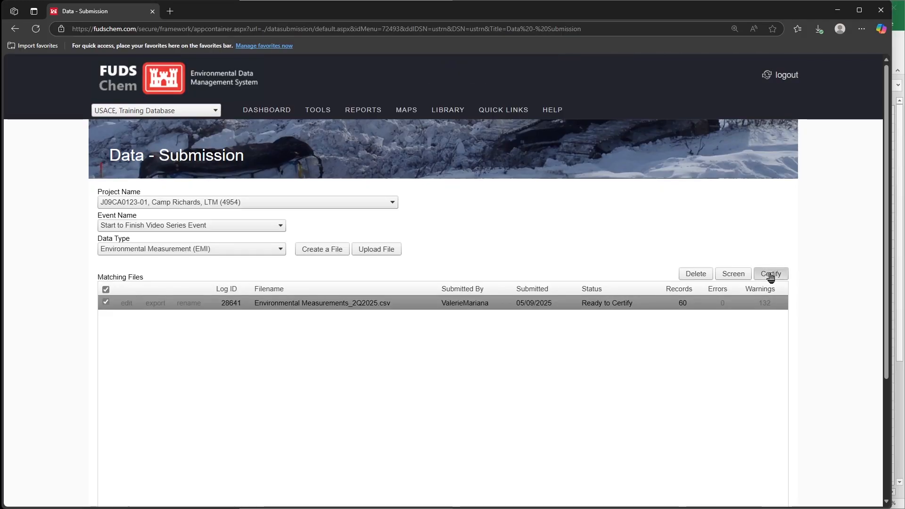
left_click(770, 275)
left_click(532, 77)
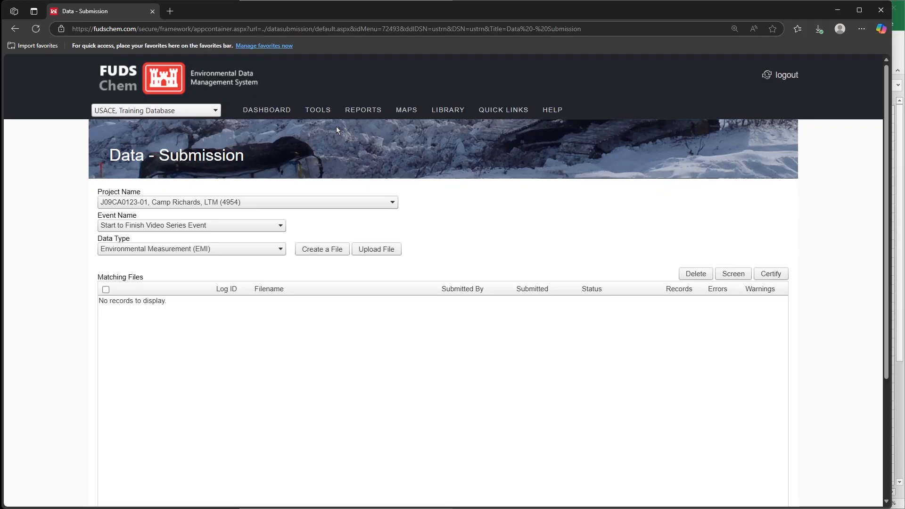
Step: Upload Environmental Measurements_2Q2025.pdf through the Library - File Submission tool
mouse_move(318, 109)
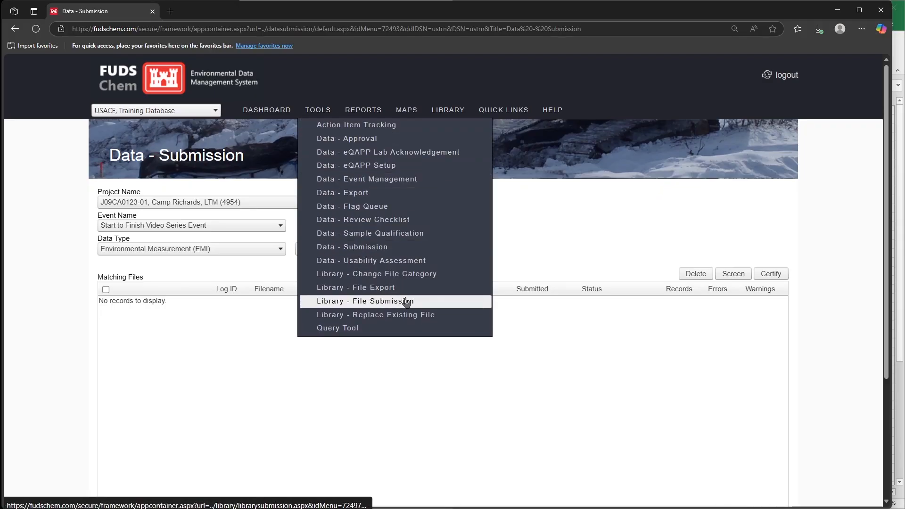
left_click(443, 301)
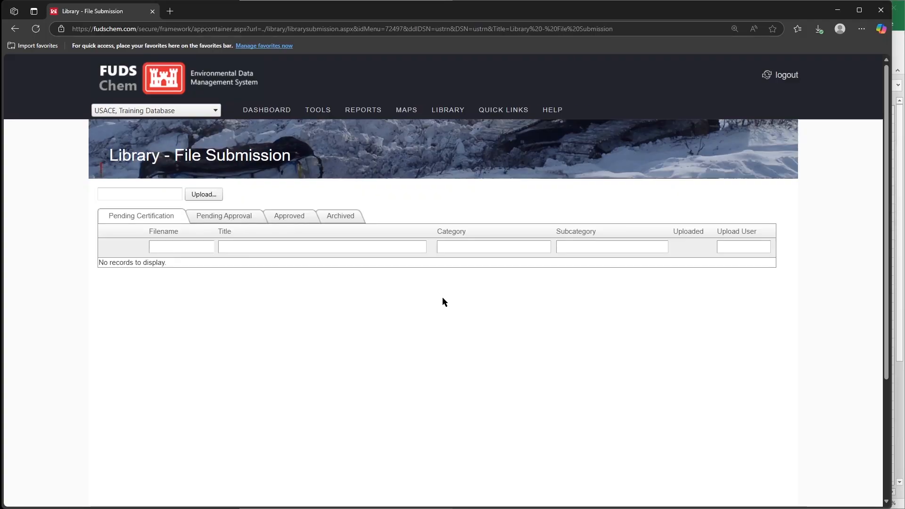
left_click(206, 197)
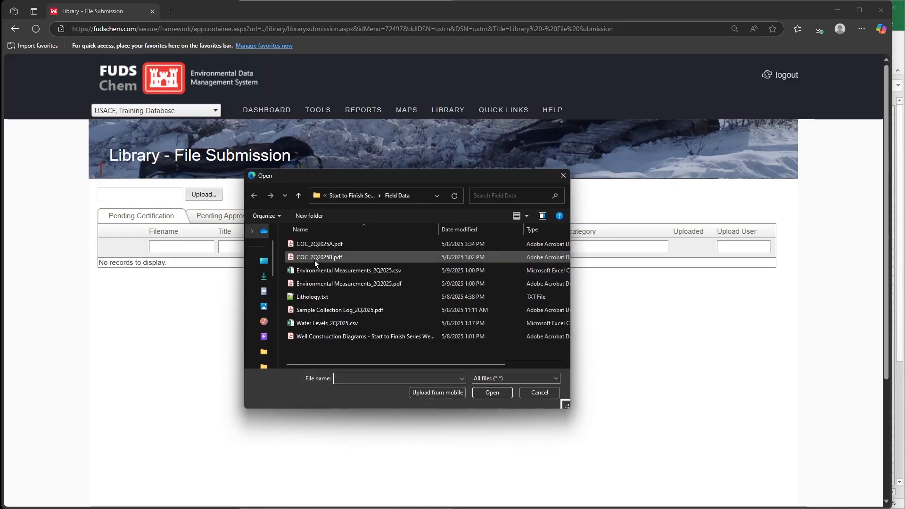
left_click(329, 286)
left_click(492, 393)
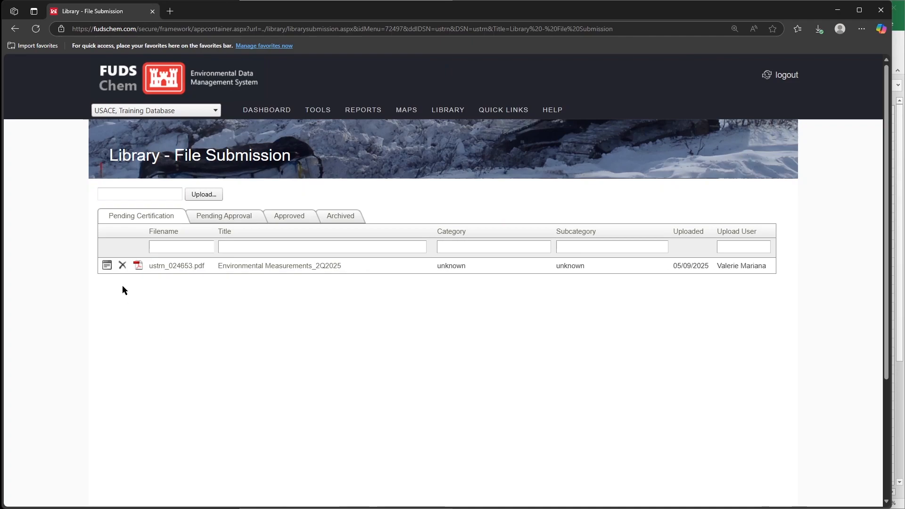
Step: Open the uploaded PDF's properties and set its publication date to April 17, 2025
left_click(107, 266)
left_click(380, 206)
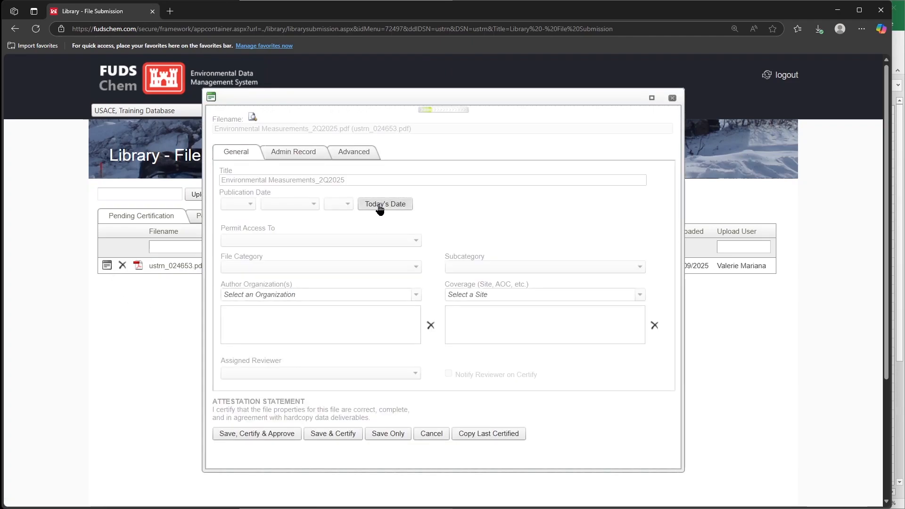
left_click(309, 203)
left_click(299, 257)
left_click(348, 203)
left_click(332, 330)
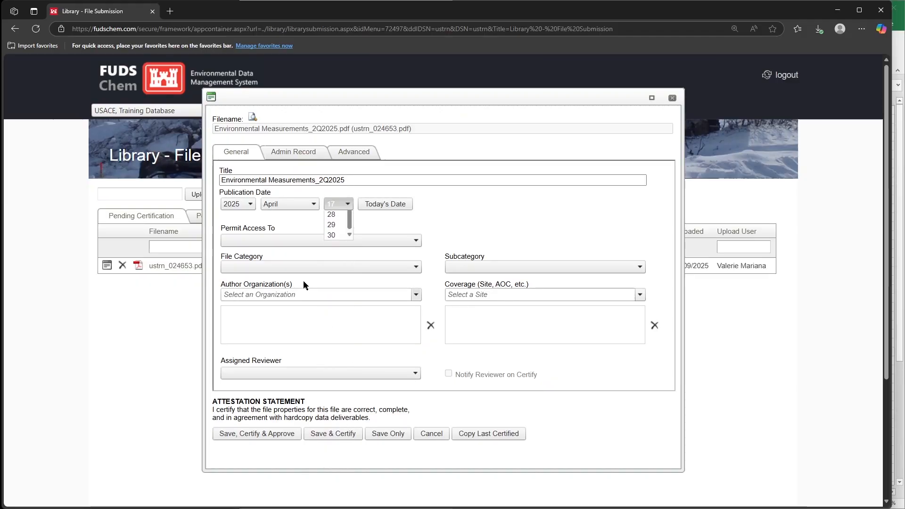
Step: Assign the chemist as the file's reviewer and enable notifying the reviewer on certification
left_click(350, 374)
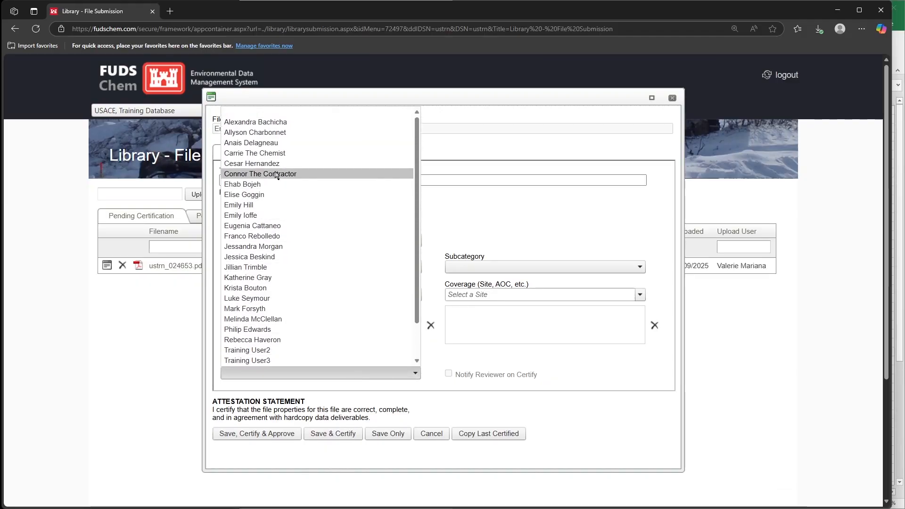
left_click(254, 154)
left_click(449, 374)
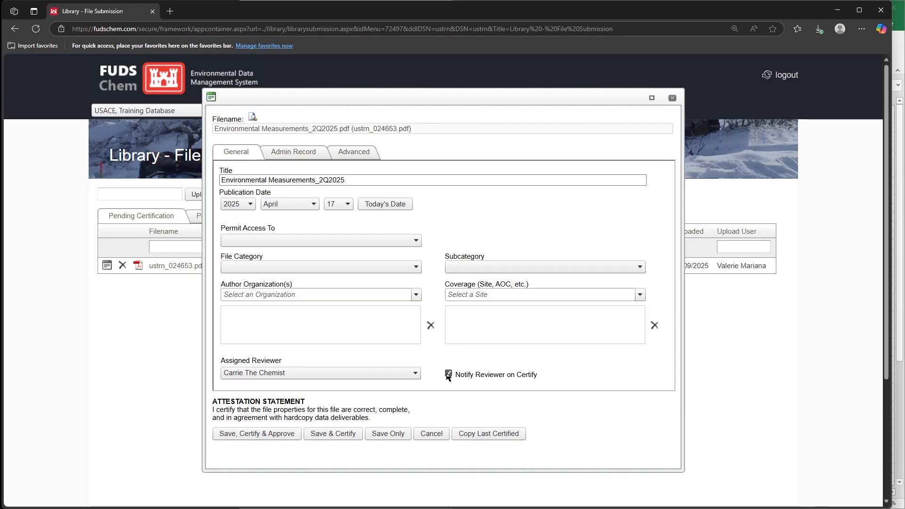
Step: Permit access to General Users and file the PDF under category J09CA0123 - Camp Richards, subcategory COCs and Field Logs
left_click(299, 240)
left_click(289, 304)
left_click(292, 267)
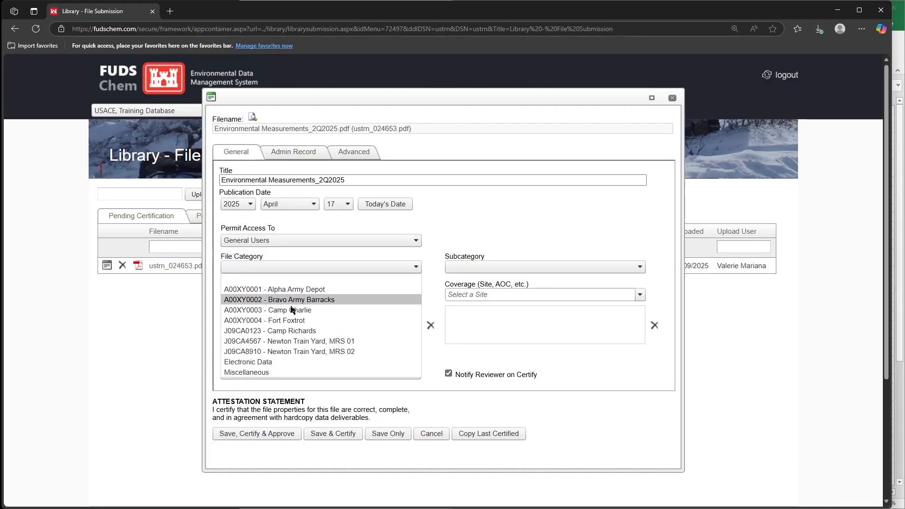
left_click(297, 330)
left_click(508, 268)
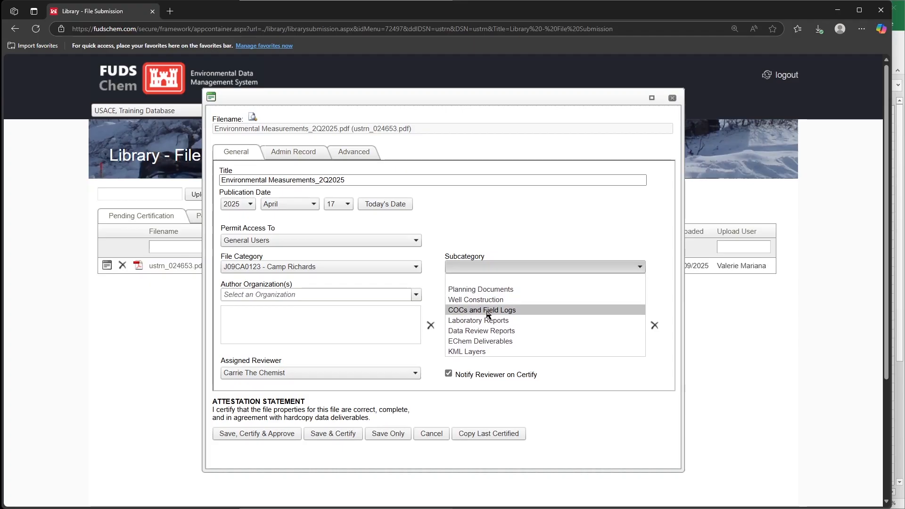
left_click(487, 309)
Step: Add Environmental Synectics, Inc. as author organization and J09CA0123 - Camp Richards as coverage, and save and certify the PDF
left_click(361, 295)
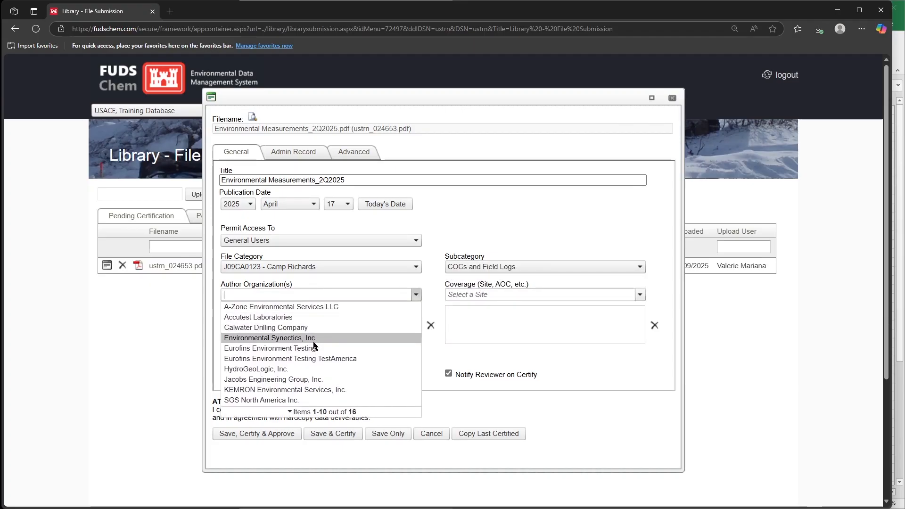
left_click(271, 337)
left_click(512, 296)
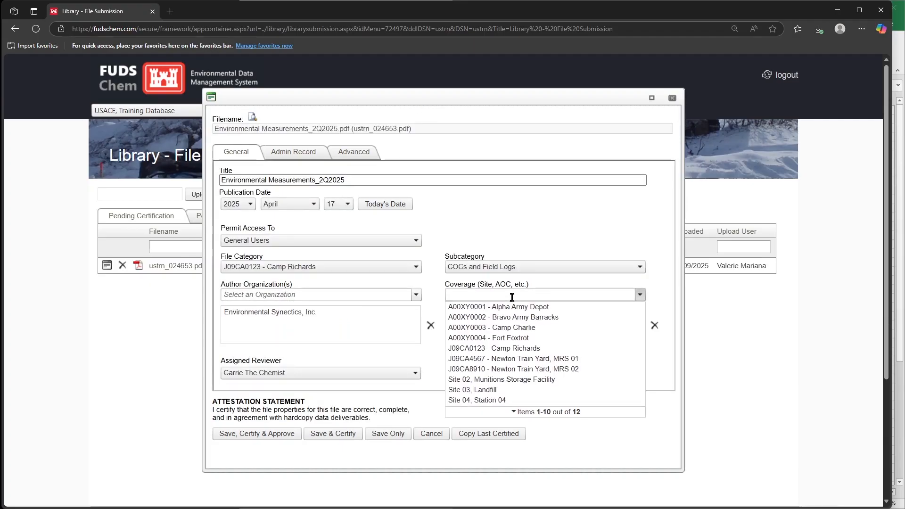
left_click(522, 349)
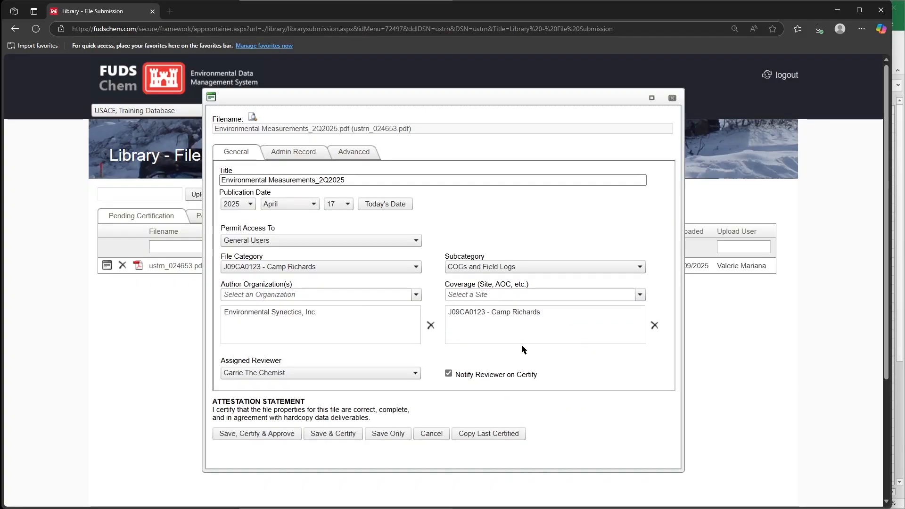
left_click(324, 434)
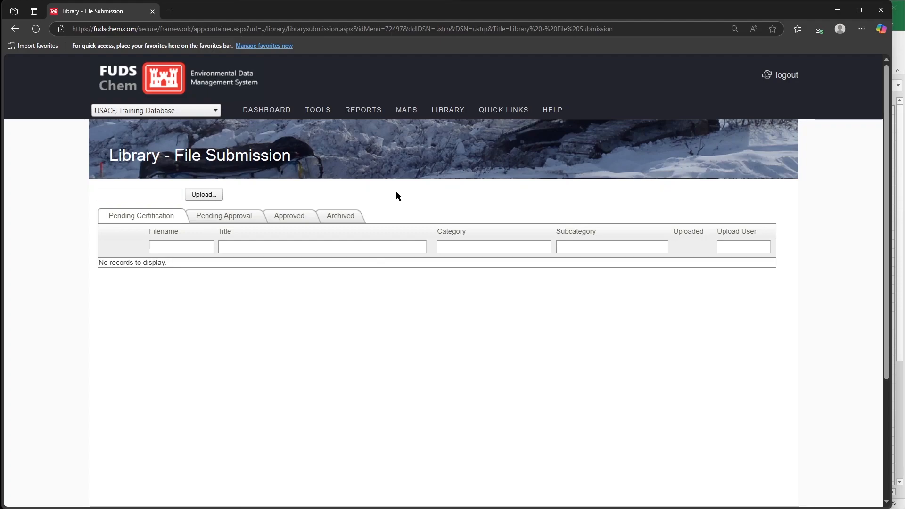
Step: Return to the Data - Submission tool and set the data type to Well Construction Interval (WINT)
mouse_move(318, 111)
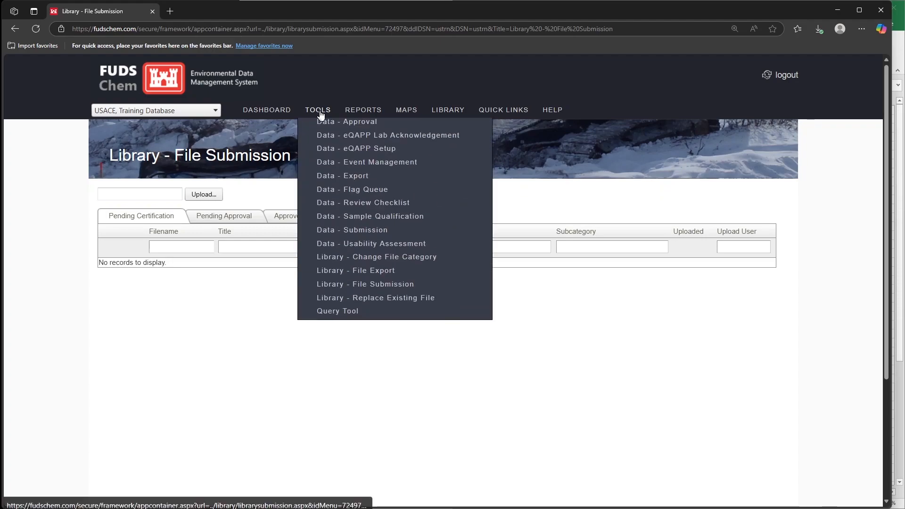
left_click(395, 251)
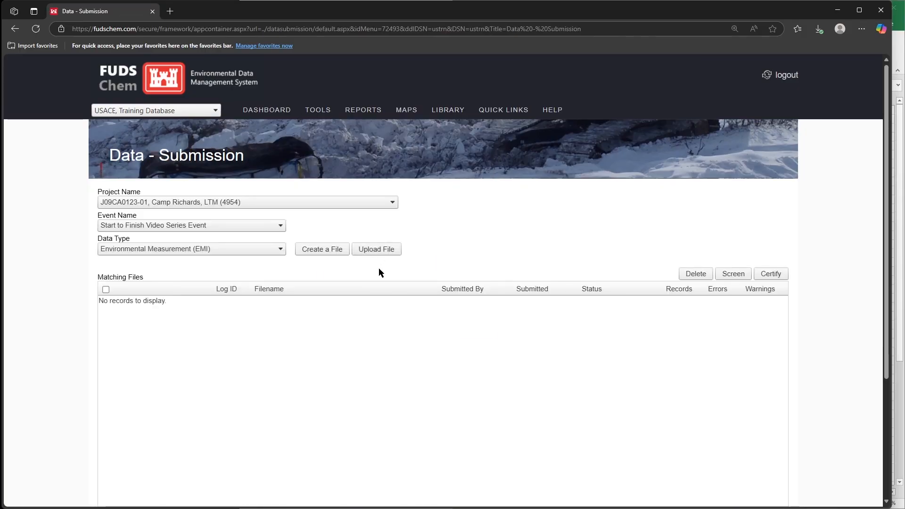
left_click(187, 250)
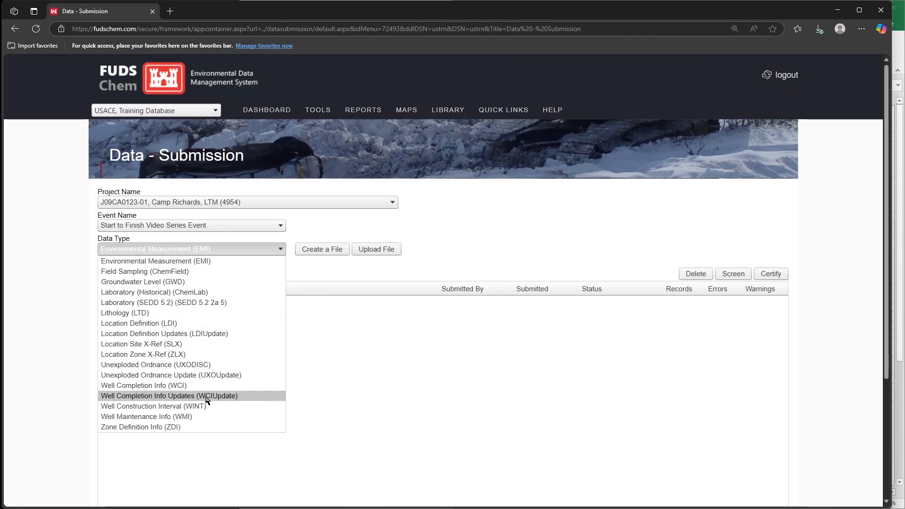
left_click(207, 405)
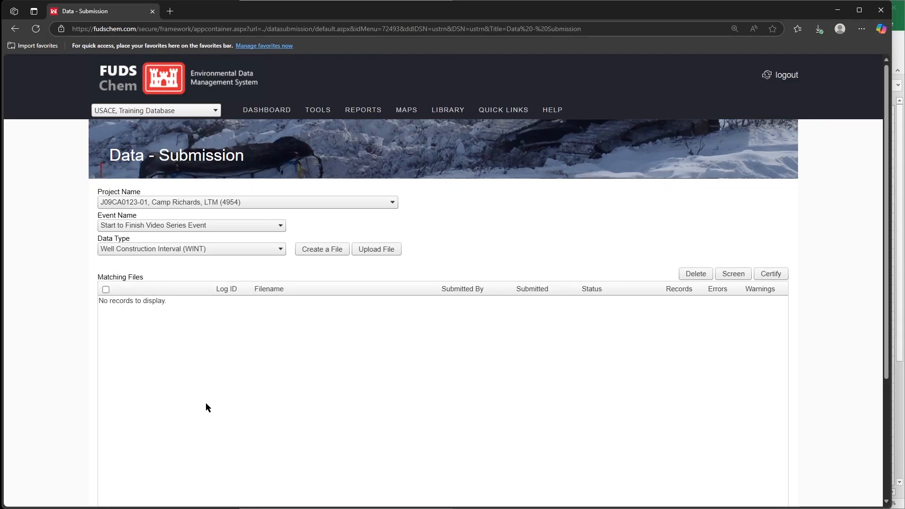
Step: Create the Well Construction Interval file Well Intervals 2Q2025 from the well construction diagrams, check its records and save them
left_click(338, 253)
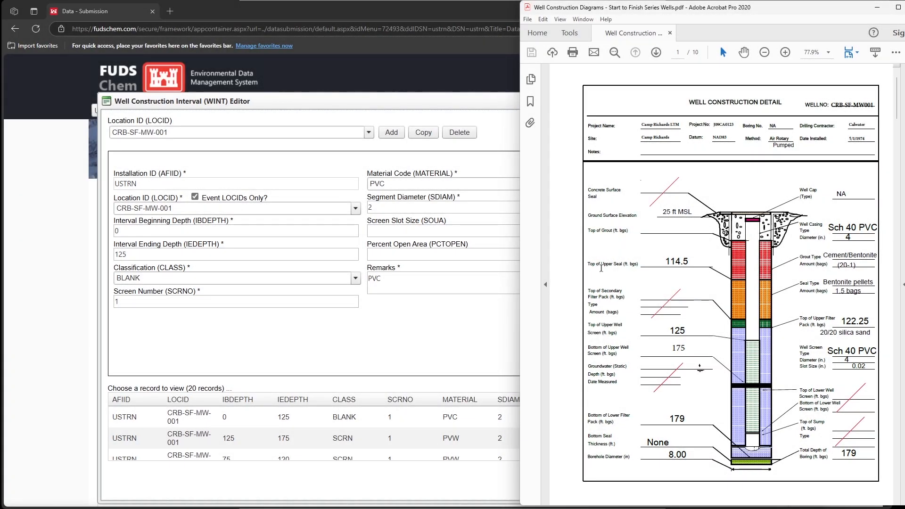
left_click(359, 362)
scroll(301, 425, "down", 8)
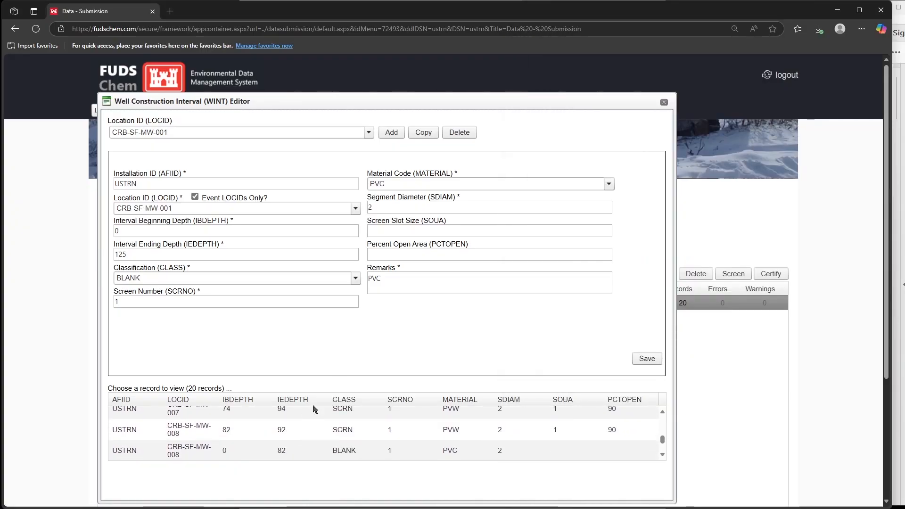
left_click(647, 359)
left_click(663, 103)
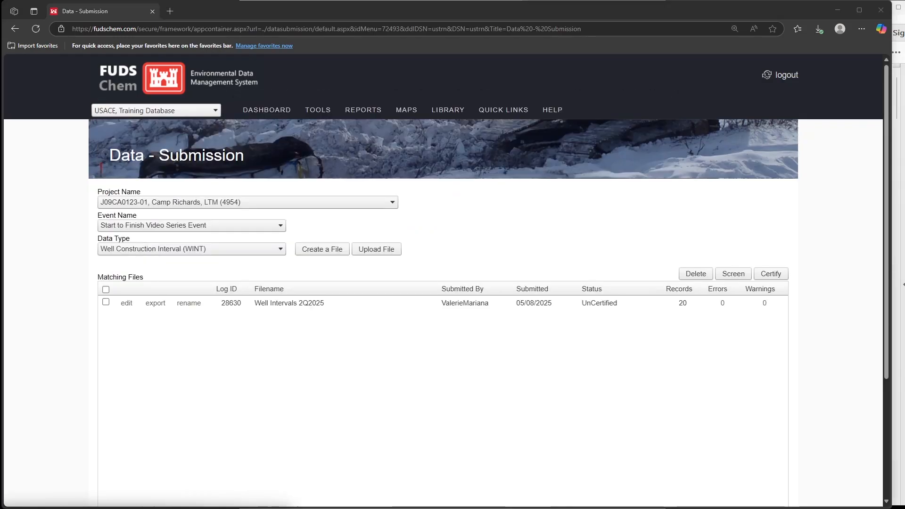
Step: Screen and certify the Well Intervals 2Q2025 file
left_click(106, 301)
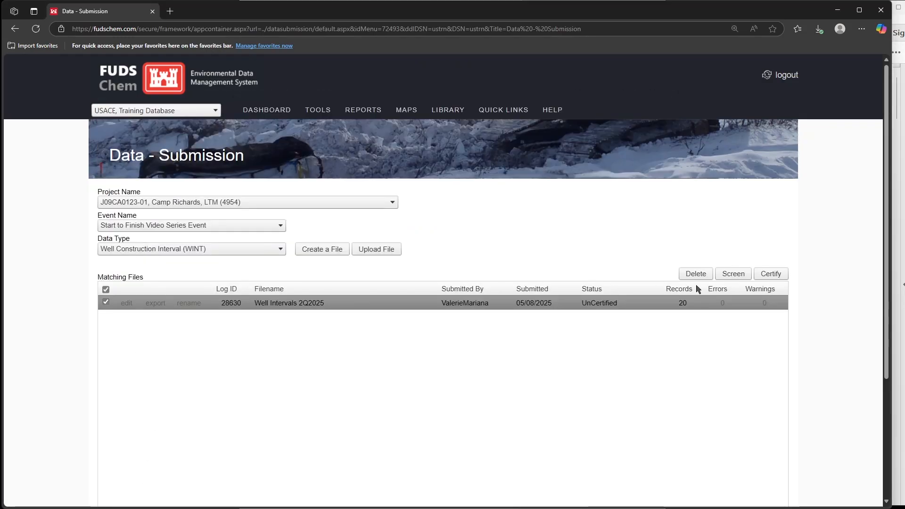
left_click(734, 274)
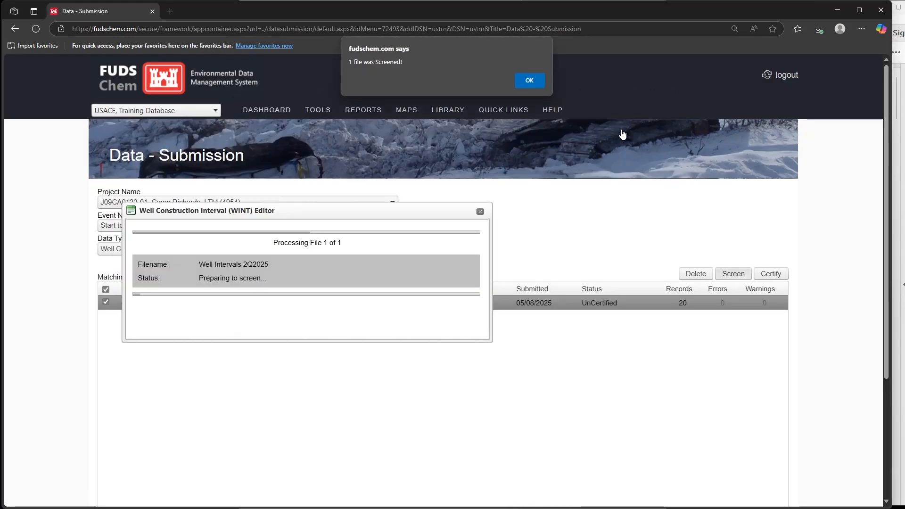
left_click(535, 79)
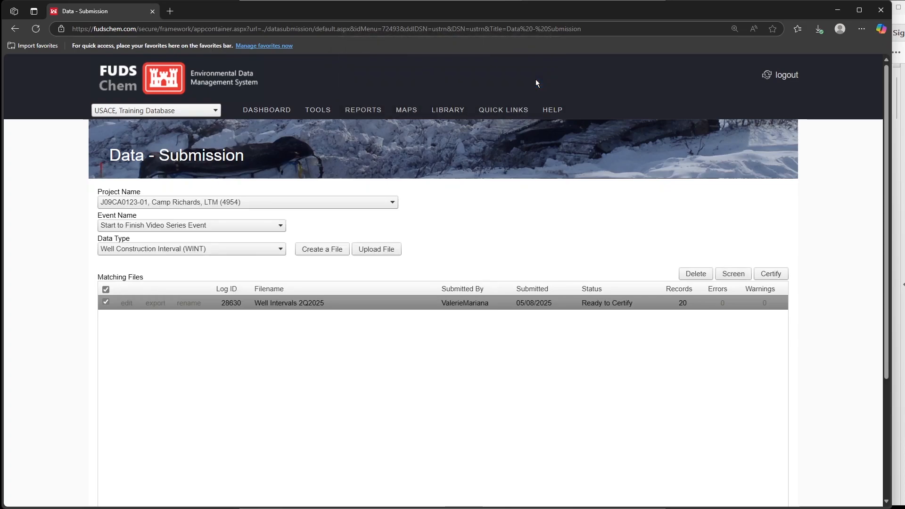
left_click(768, 277)
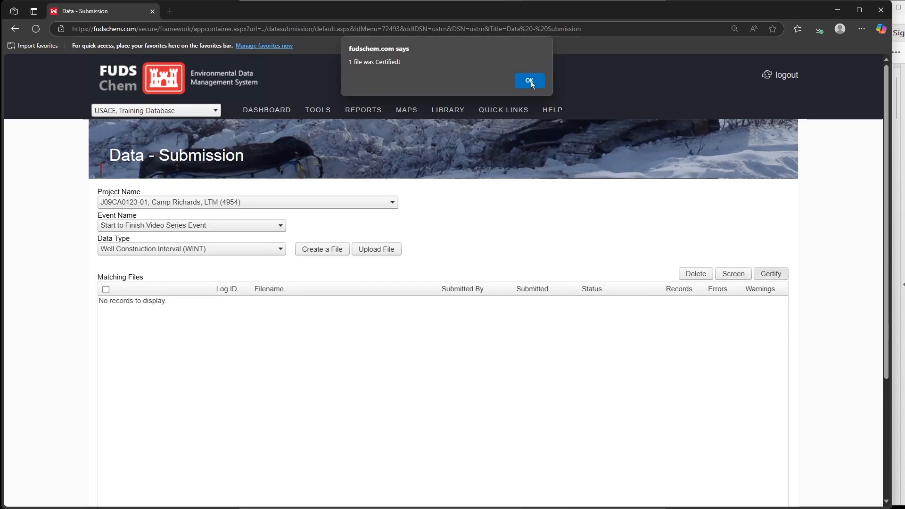
left_click(532, 81)
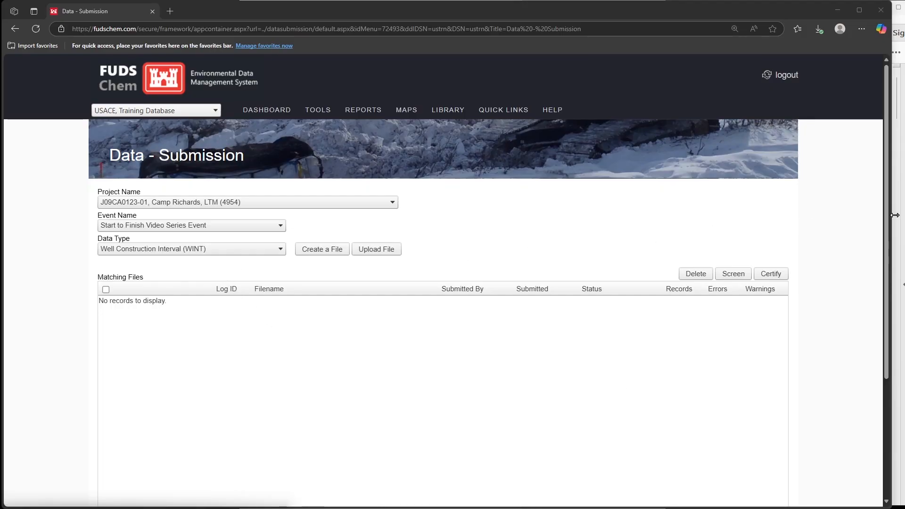
Step: Set the data type to Well Completion Info (WCI) and create a well completion file for the wells in the construction diagrams
left_click(170, 253)
left_click(170, 253)
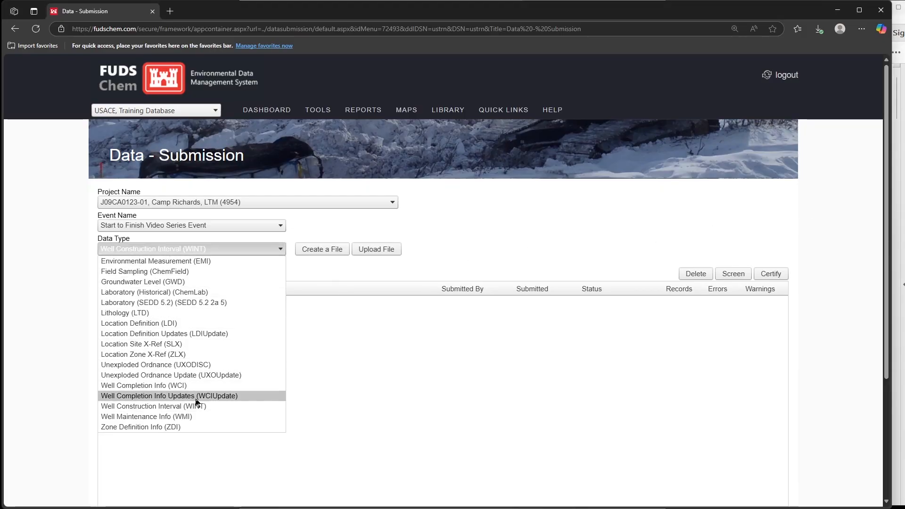
left_click(211, 385)
left_click(324, 251)
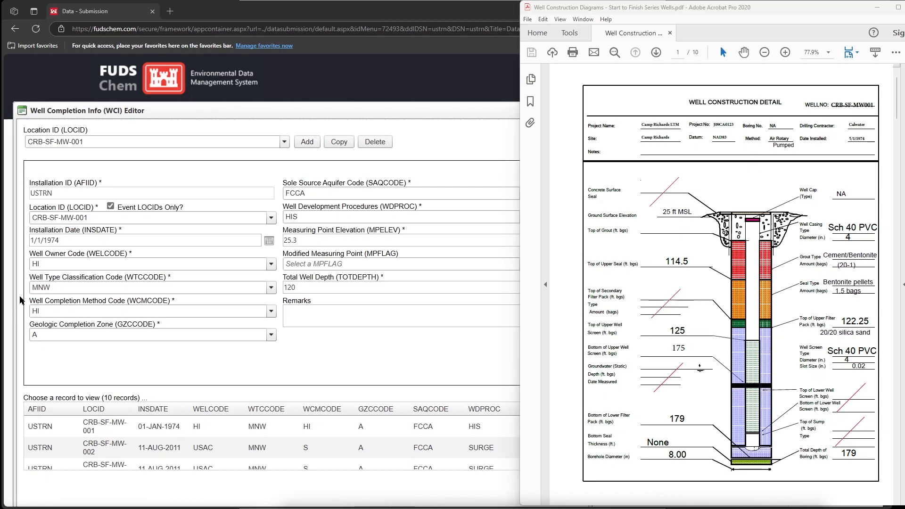
left_click(351, 351)
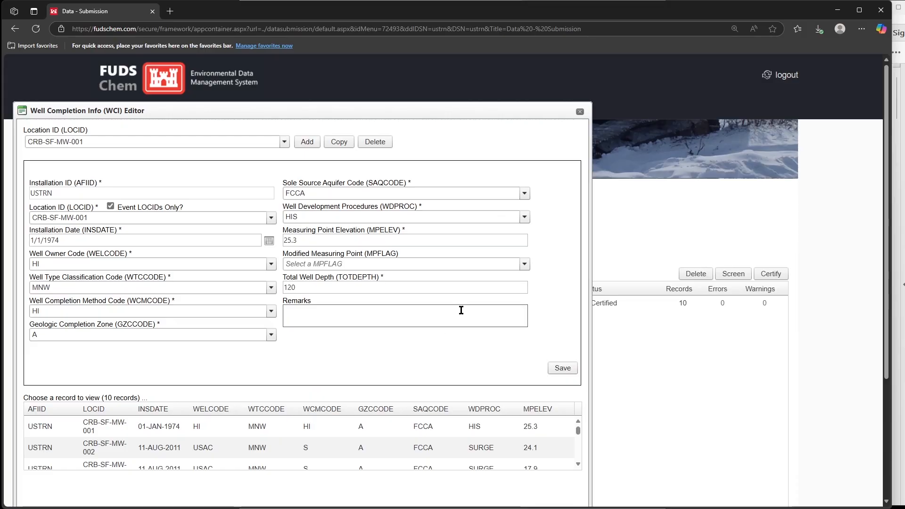
left_click(580, 113)
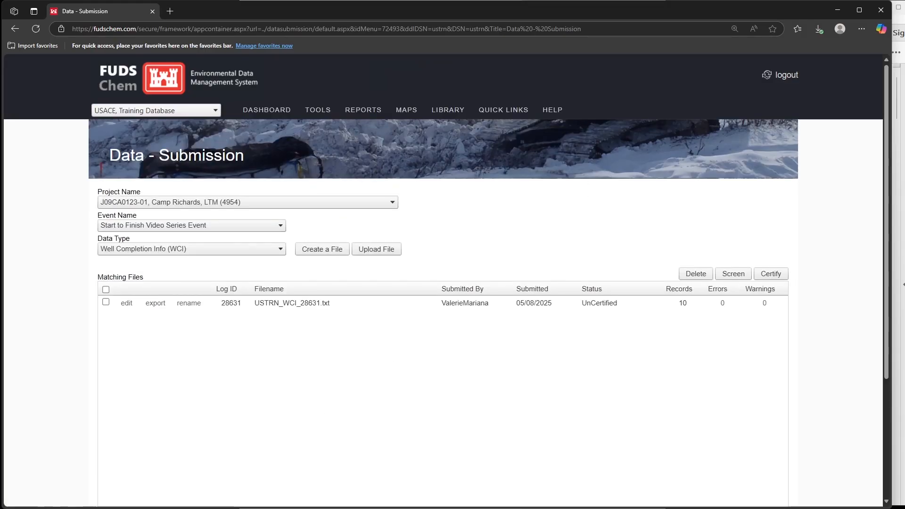
Step: Screen and certify the Well Completion Info file USTRN_WCI_28631.txt
left_click(106, 302)
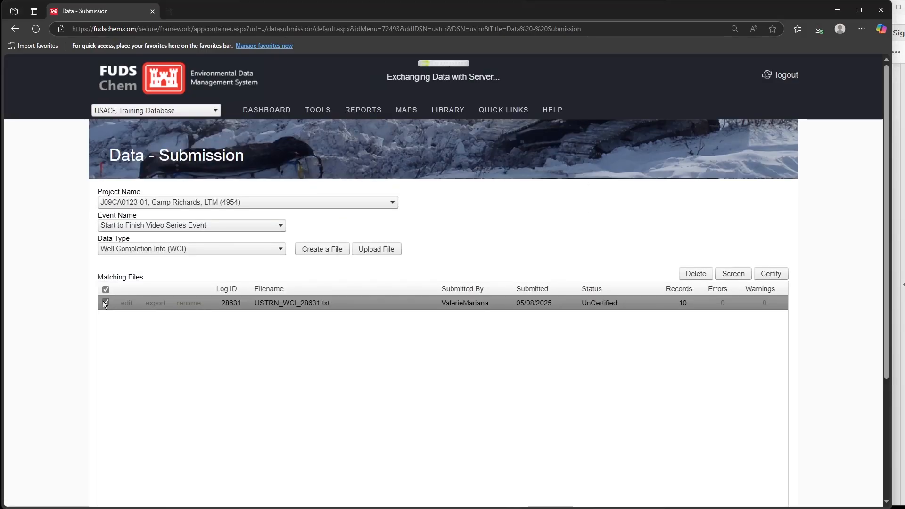
left_click(731, 282)
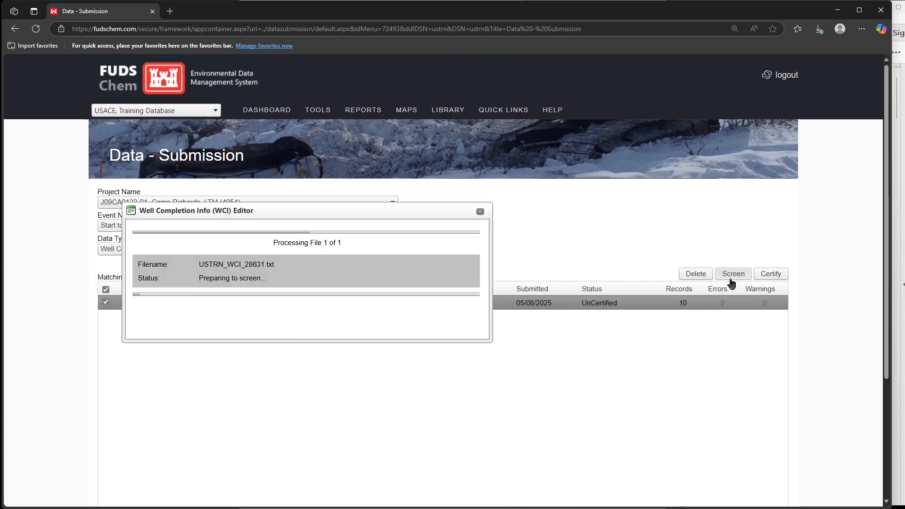
left_click(529, 80)
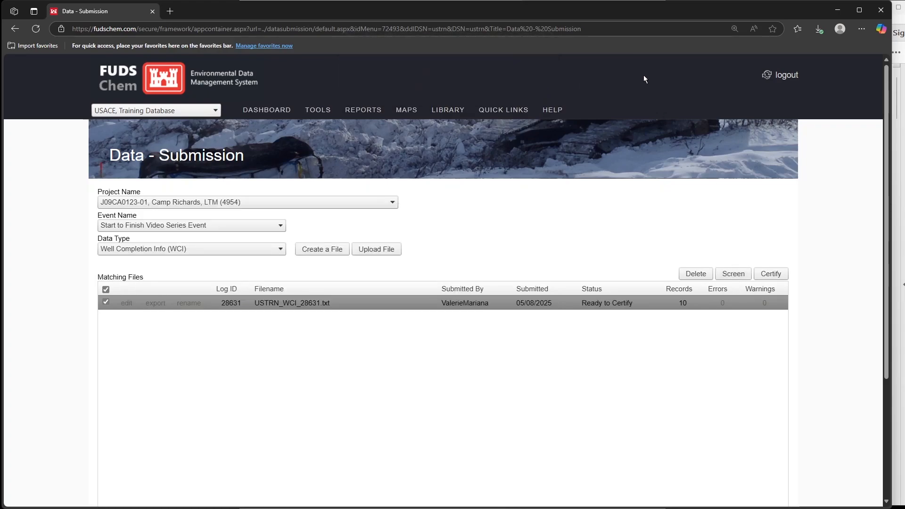
left_click(776, 278)
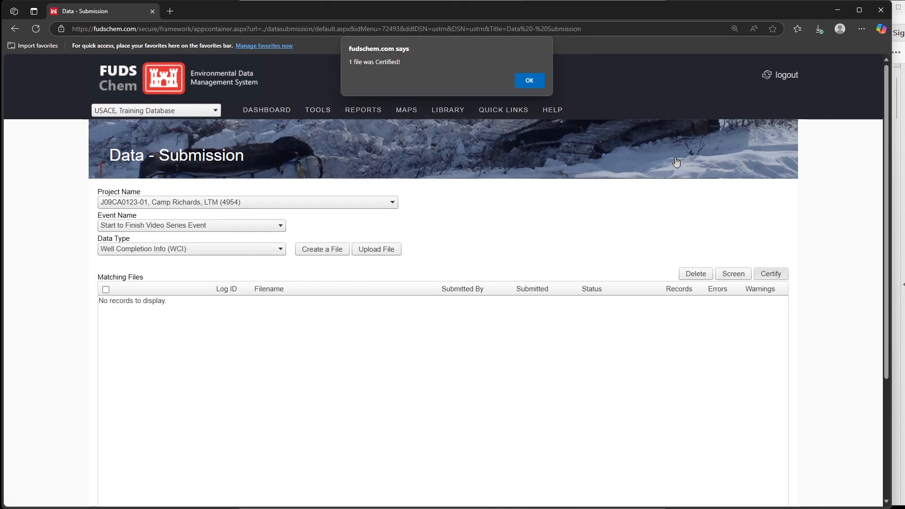
left_click(532, 80)
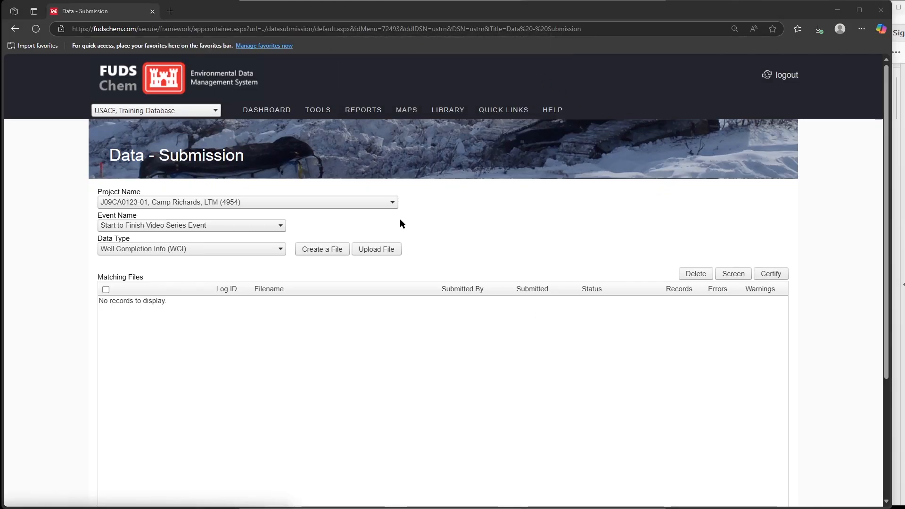
Step: Open the Library - File Submission tool
mouse_move(320, 118)
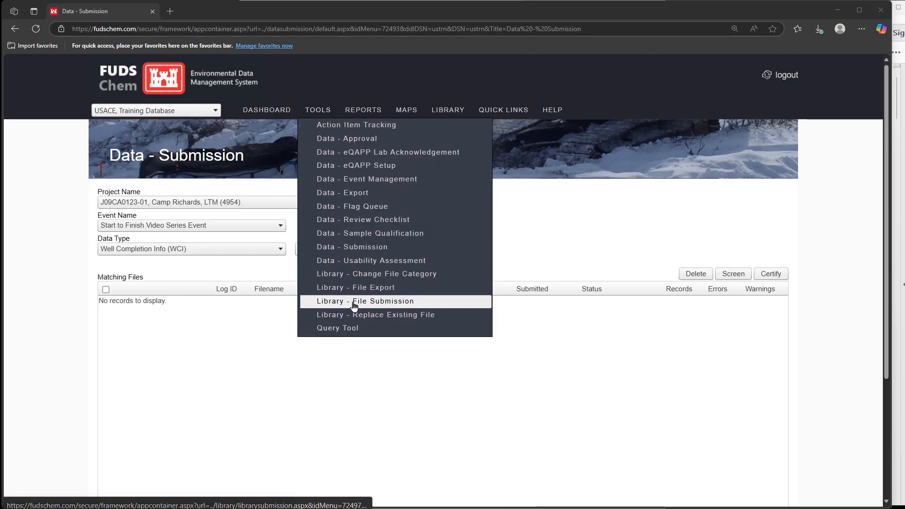
left_click(435, 300)
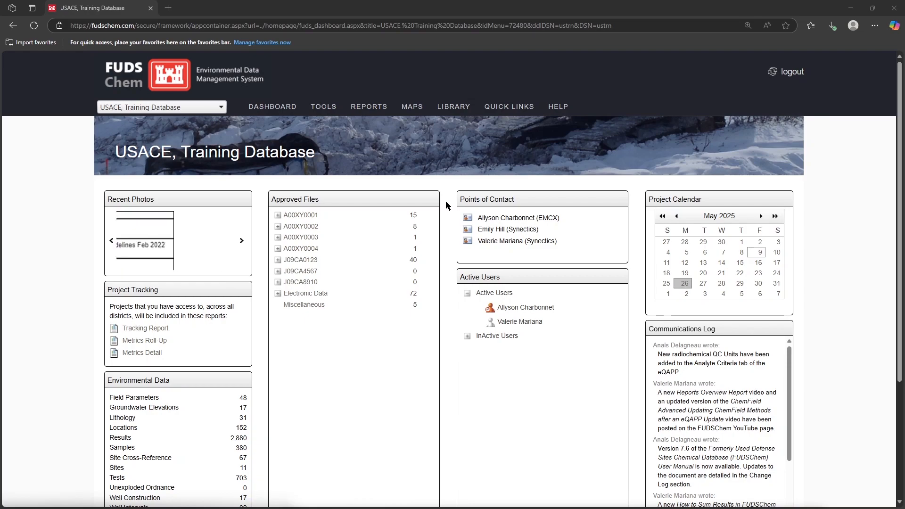
Step: In Data - Approval, open the records review report for the pending Well Construction Interval file Well Intervals 2Q2025
mouse_move(329, 112)
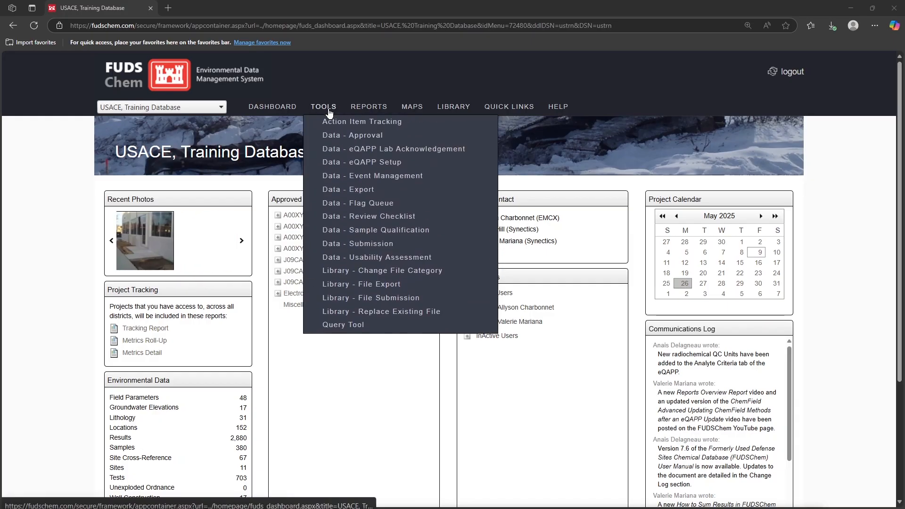
left_click(398, 135)
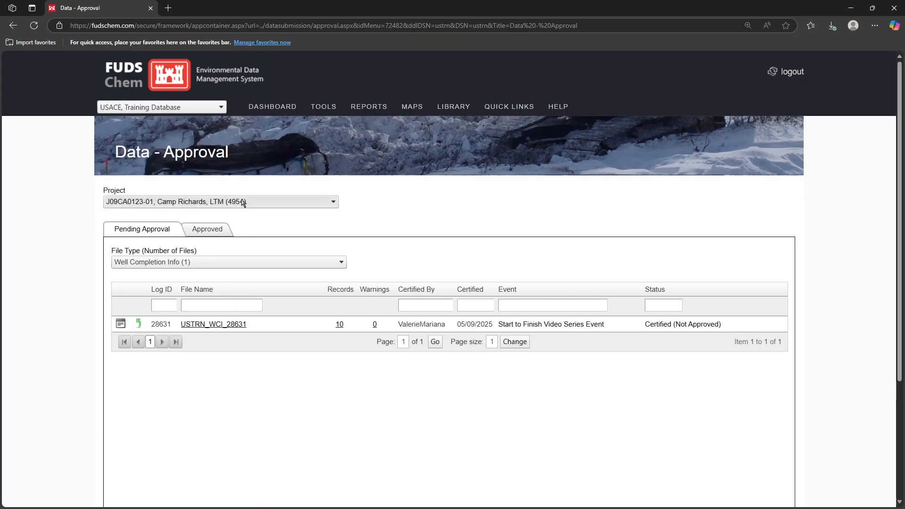
left_click(226, 262)
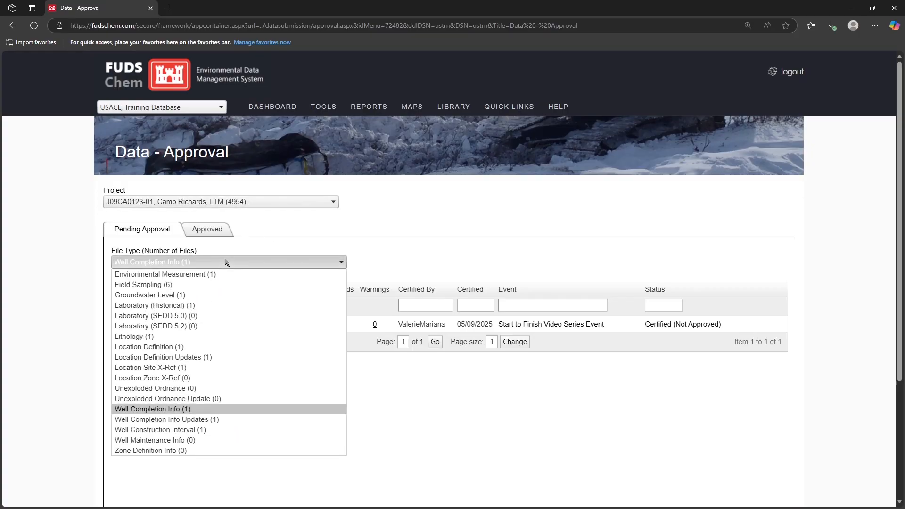
left_click(222, 429)
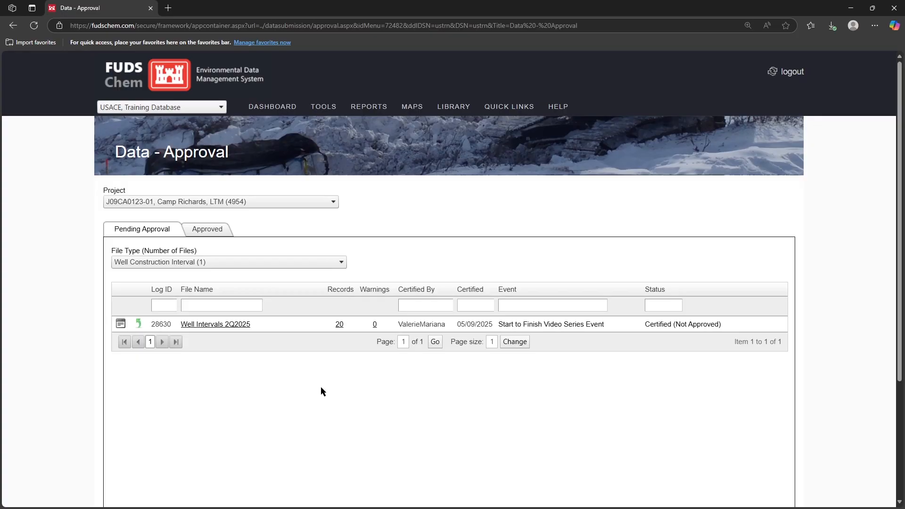
left_click(339, 324)
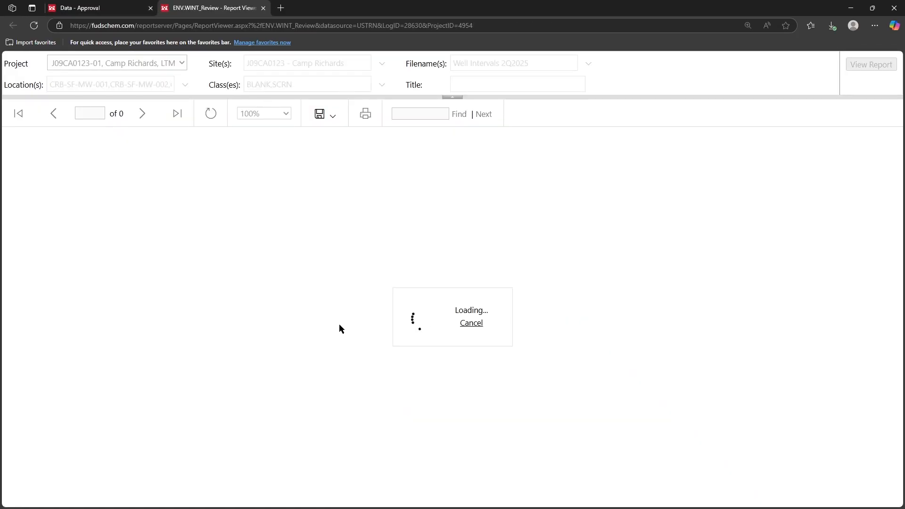
left_click(264, 113)
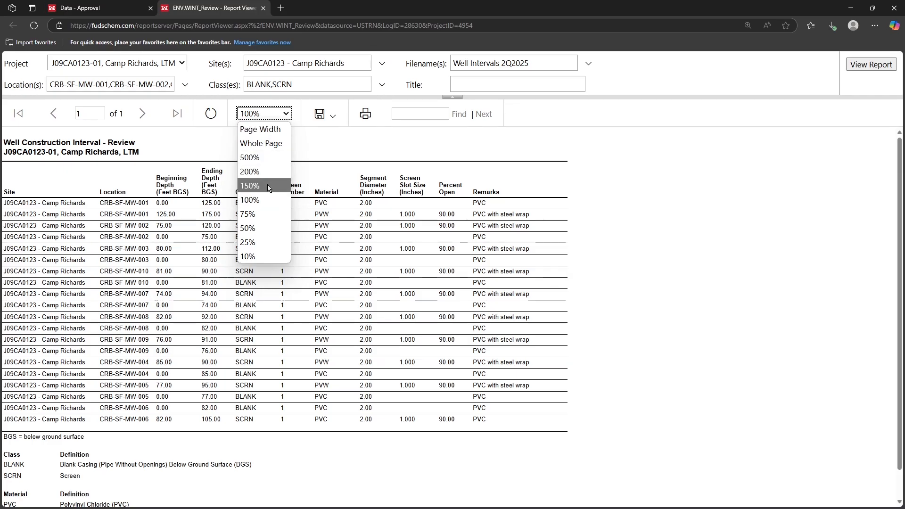
left_click(267, 182)
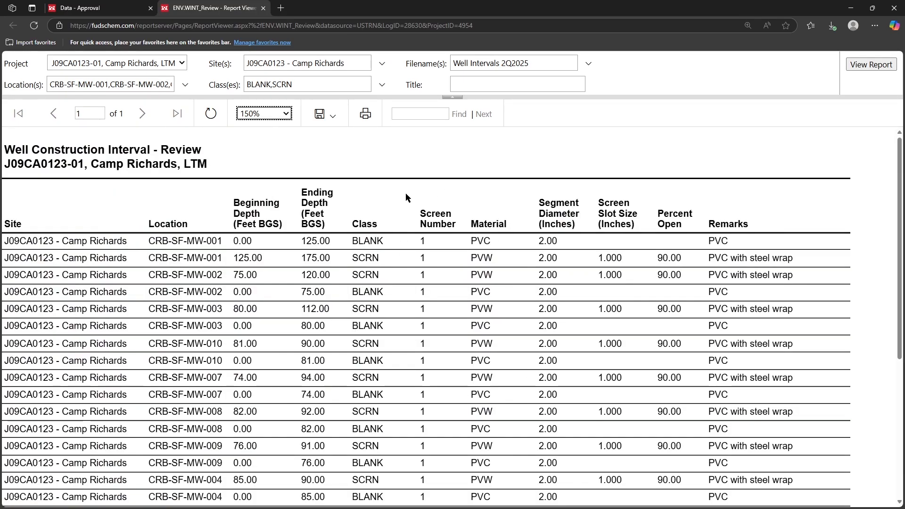
Step: Open the Well Construction Diagrams - Start to Finish Series Wells PDF from the library files pending approval to compare it with the report
left_click(103, 10)
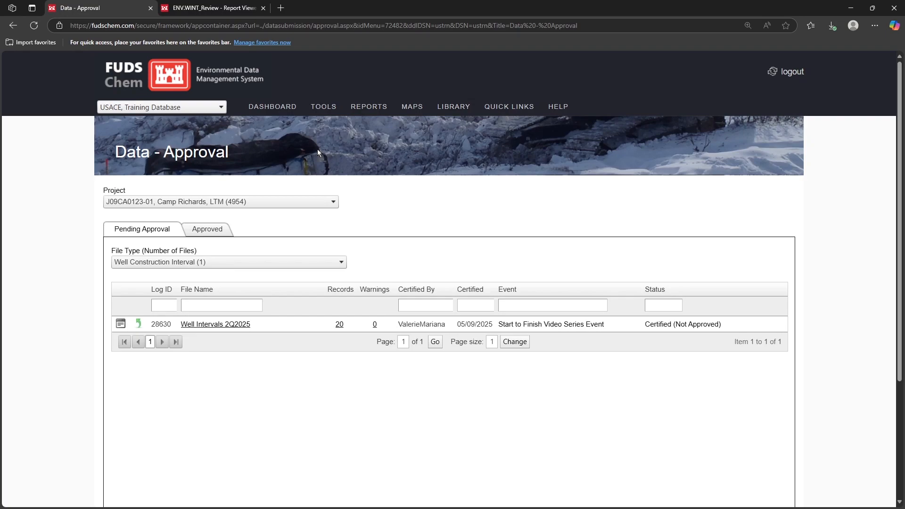
mouse_move(323, 106)
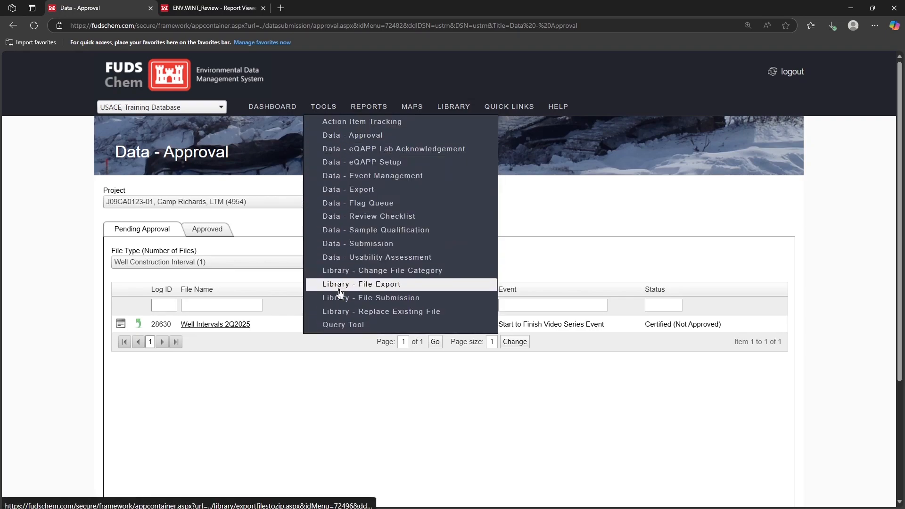
left_click(445, 297)
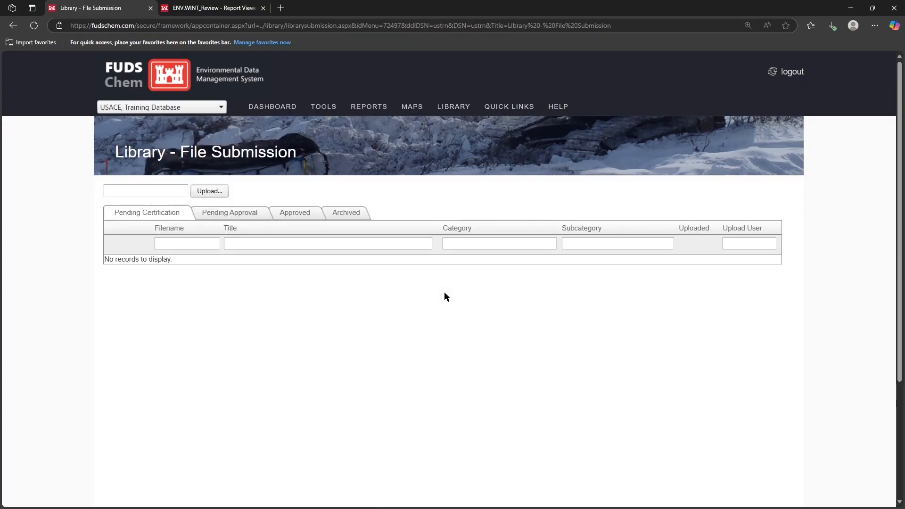
left_click(245, 216)
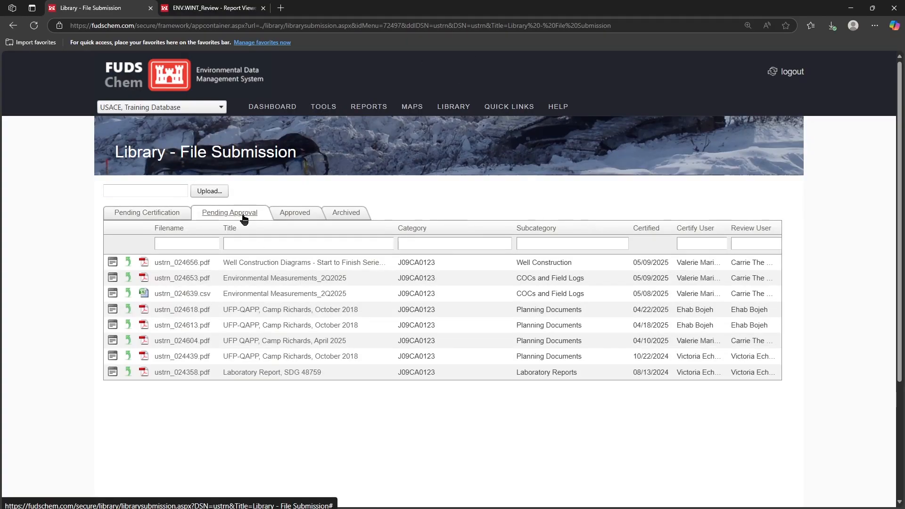
left_click(244, 262)
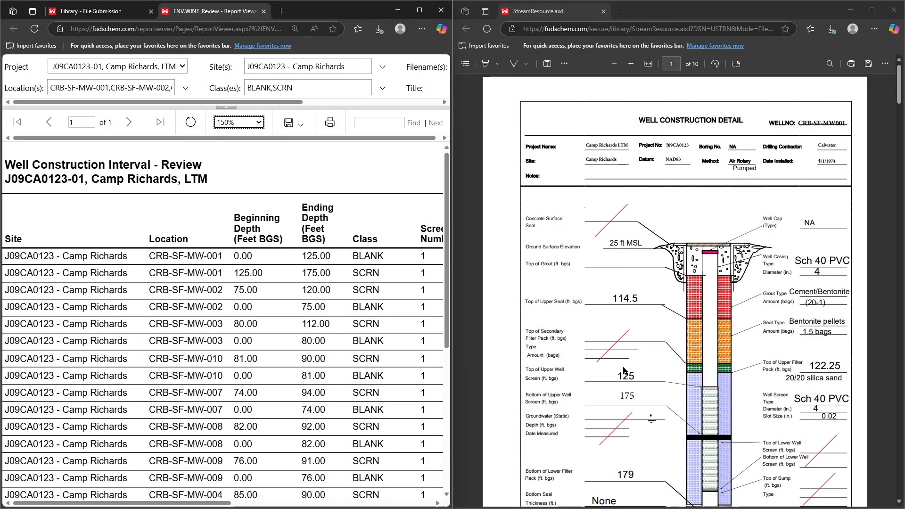
Step: Check the properties of the pending Well Construction Diagrams - Start to Finish Series Wells library file, and save and approve it
left_click(89, 11)
left_click(420, 10)
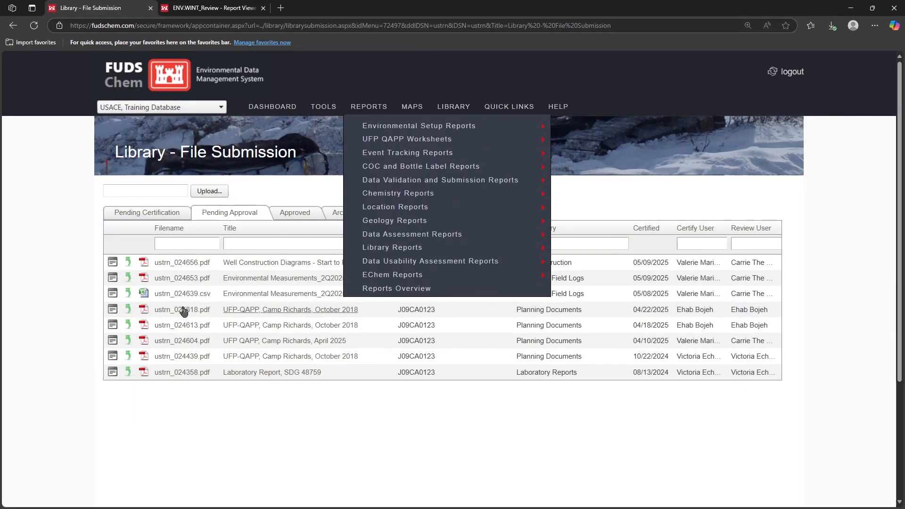
left_click(112, 262)
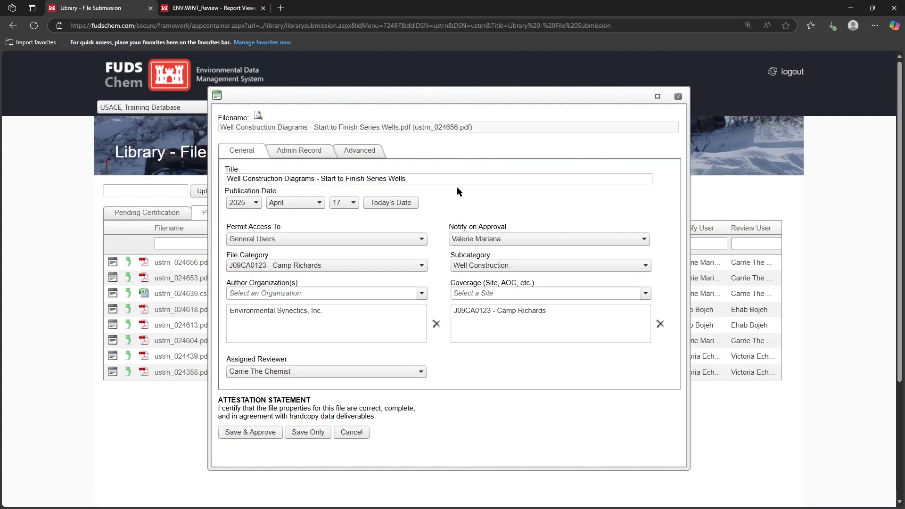
left_click(244, 434)
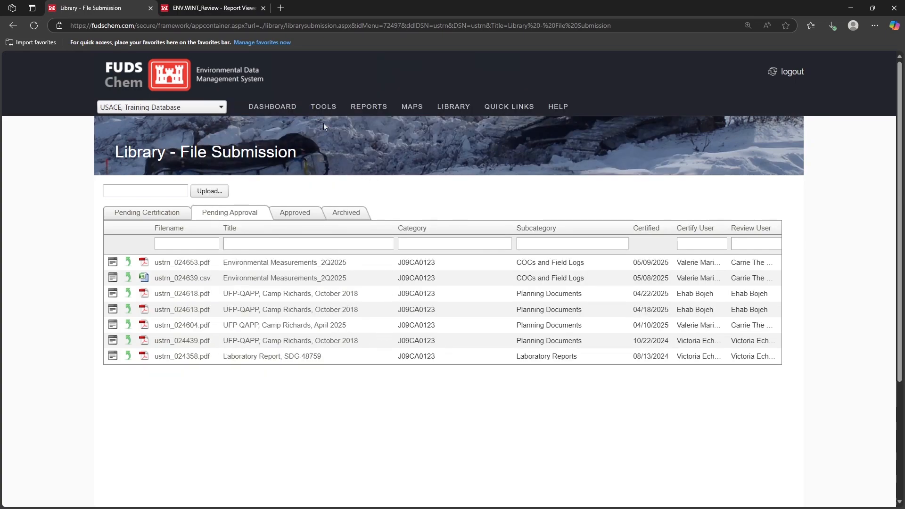
Step: In Data - Approval, approve the pending Well Intervals 2Q2025 file and switch the file type to Environmental Measurement
mouse_move(324, 115)
left_click(410, 136)
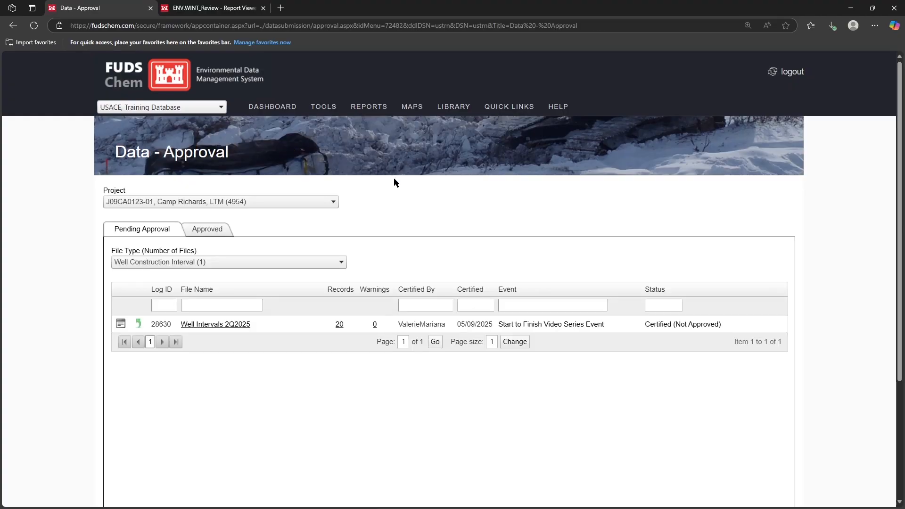
left_click(119, 325)
left_click(380, 451)
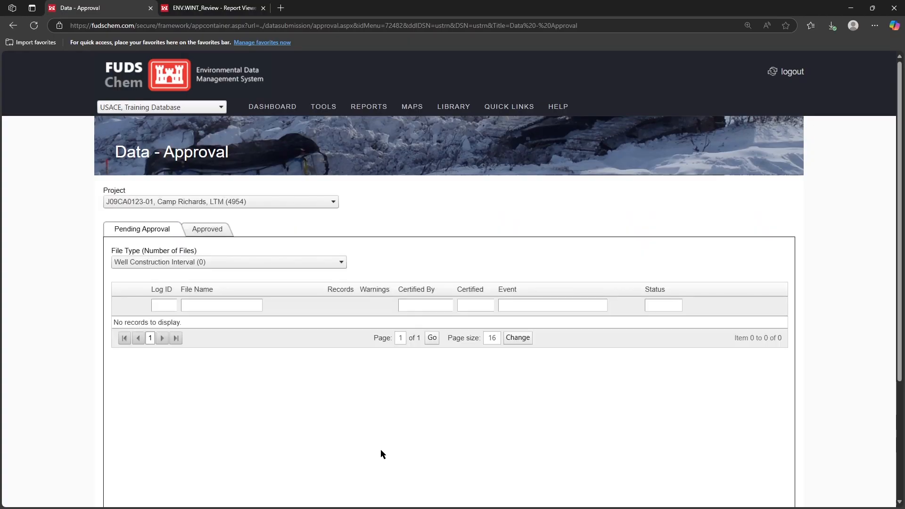
left_click(248, 266)
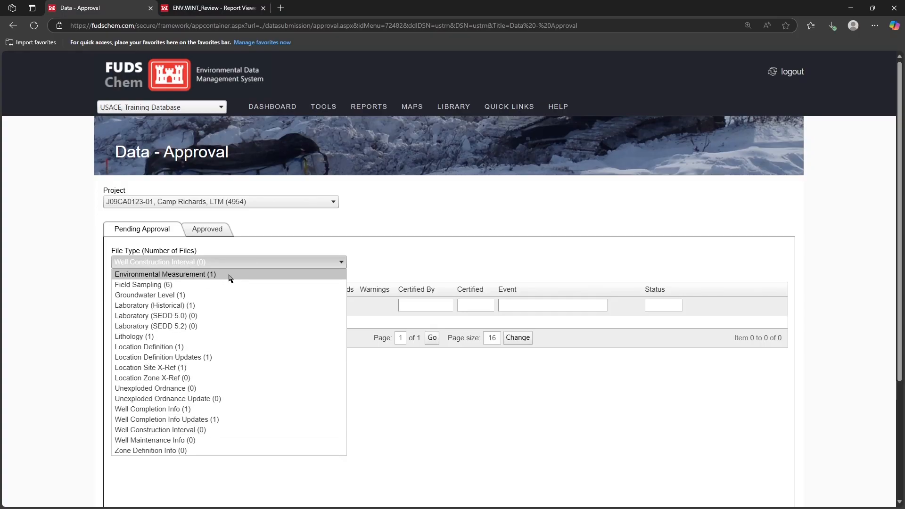
left_click(230, 278)
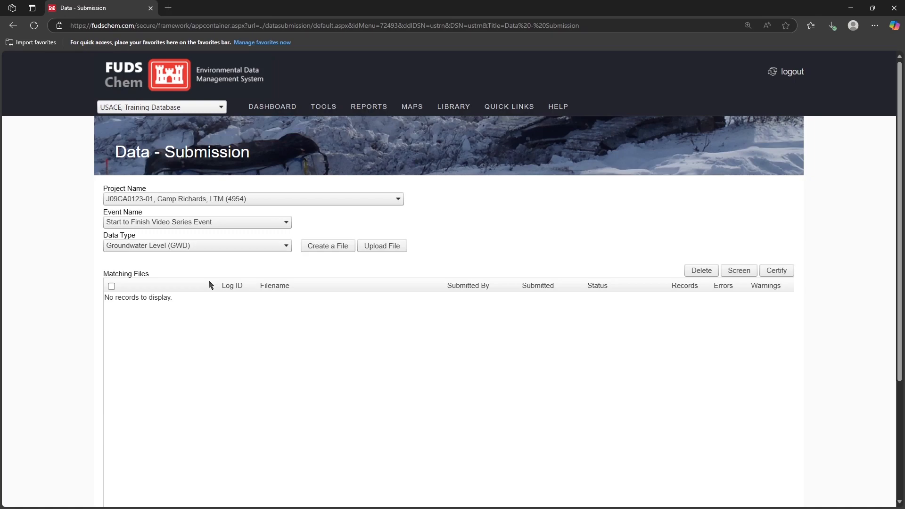
Step: Create a Groundwater Level file for the Start to Finish Video Series Event and set the record's location to CRB-SF-MW-001
left_click(332, 250)
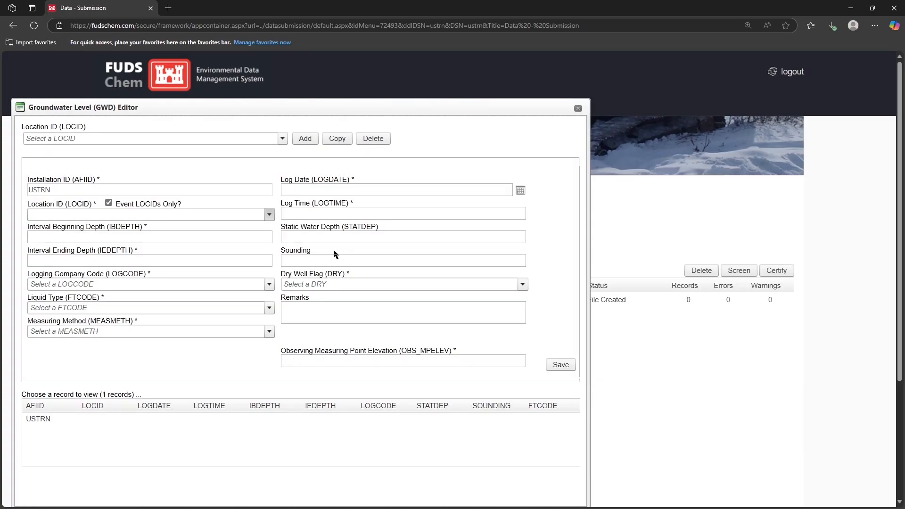
left_click(109, 211)
left_click(102, 228)
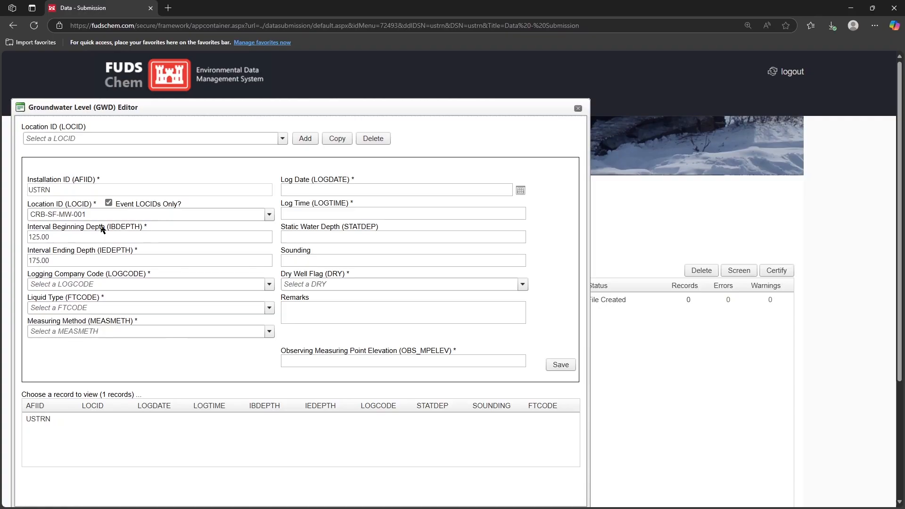
left_click(38, 264)
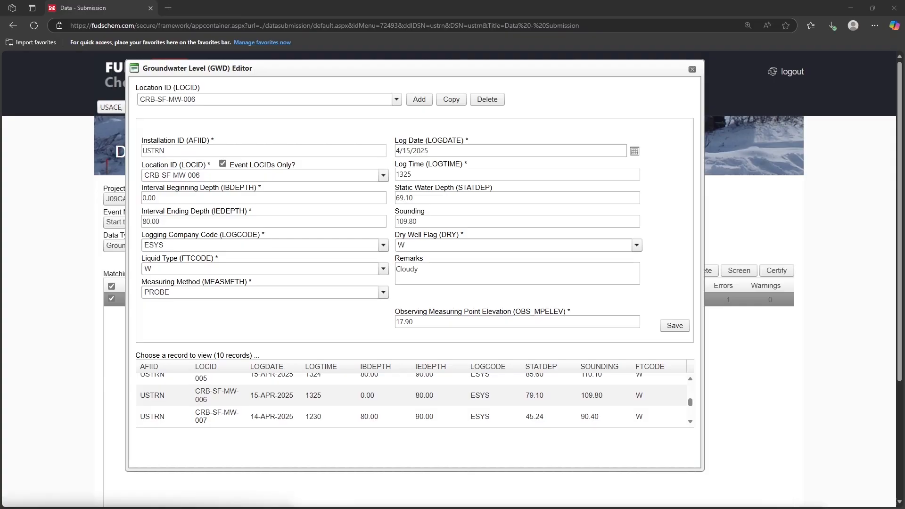
Step: Save the CRB-SF-MW-006 groundwater record with a static water depth of 69.10 and close the editor
left_click(675, 326)
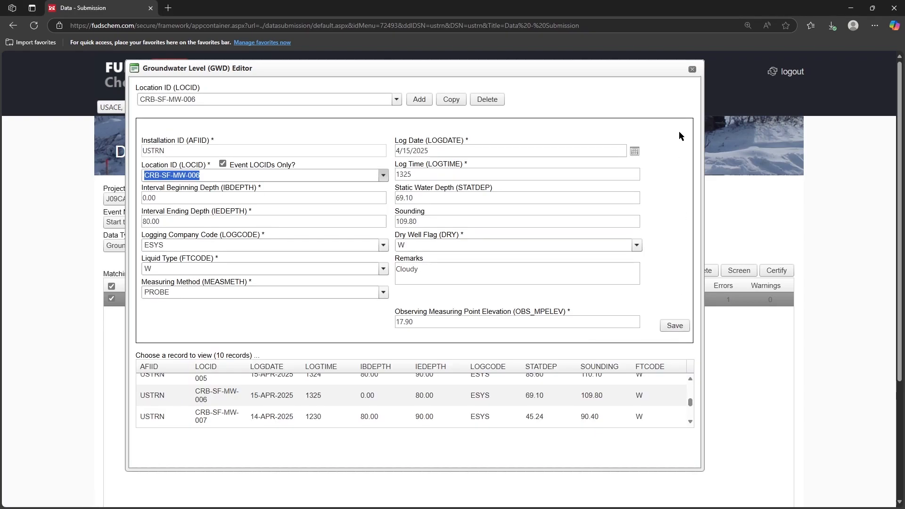
left_click(692, 70)
Step: Screen the Groundwater Level file USTRN_GWD_28635.txt and certify it
left_click(738, 271)
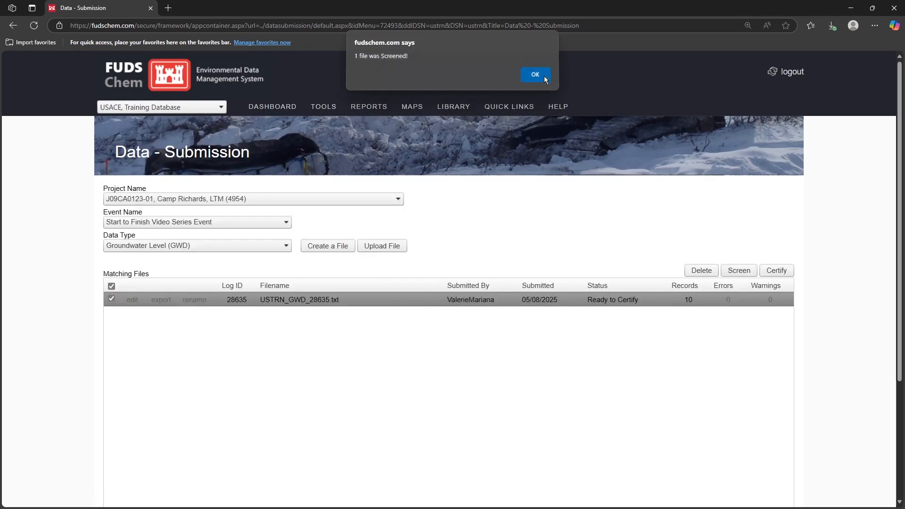
left_click(543, 76)
left_click(777, 272)
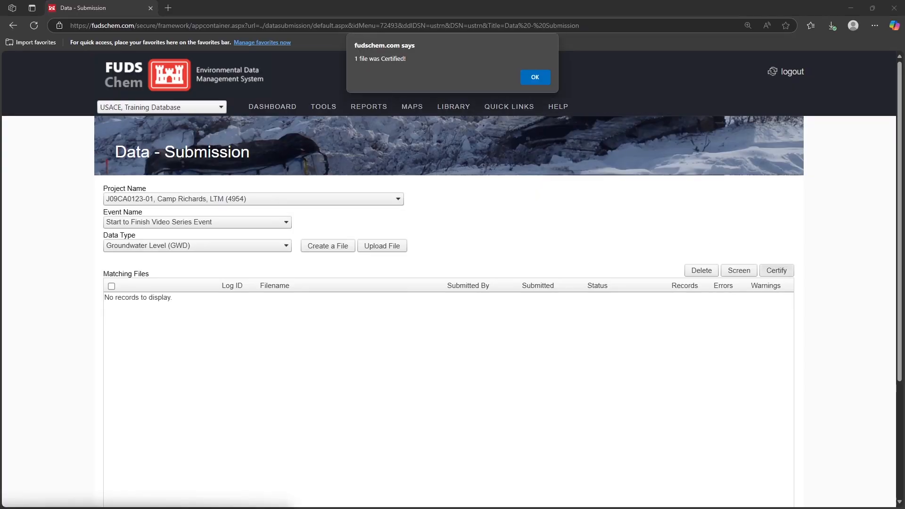
left_click(539, 76)
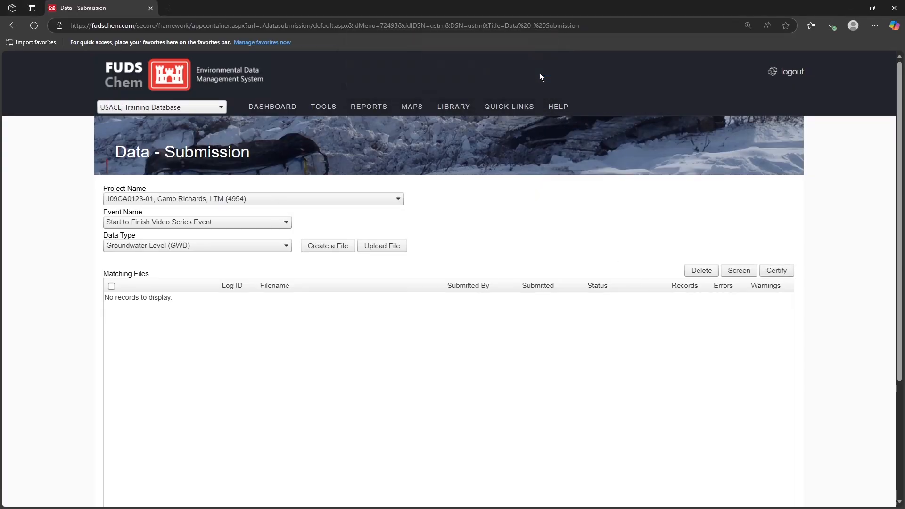
Step: Run the Event Status: All Data Types report for Camp Richards, LTM and Start to Finish Video Series Event, and view it at 150%
mouse_move(329, 113)
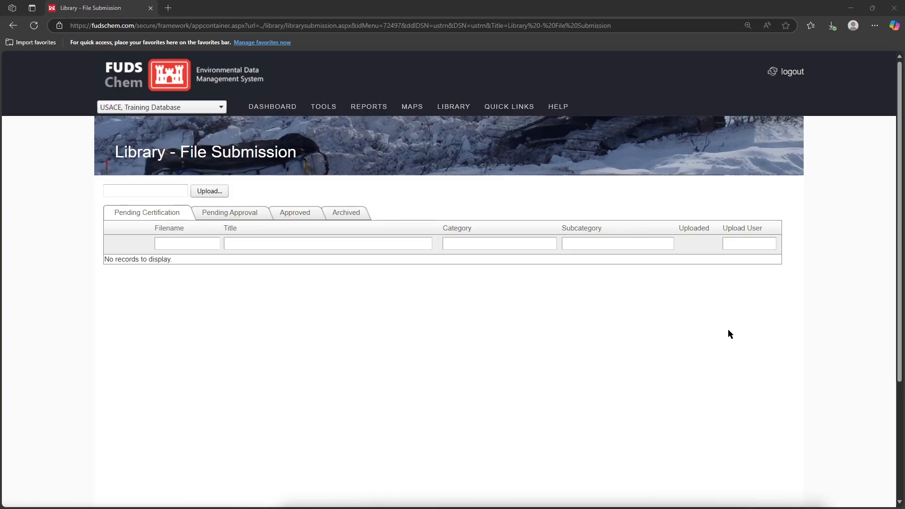
mouse_move(352, 113)
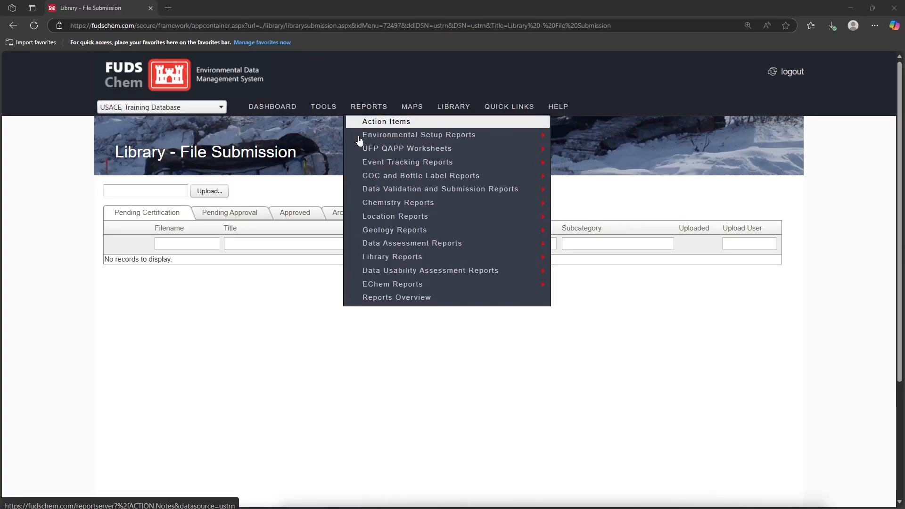
mouse_move(538, 162)
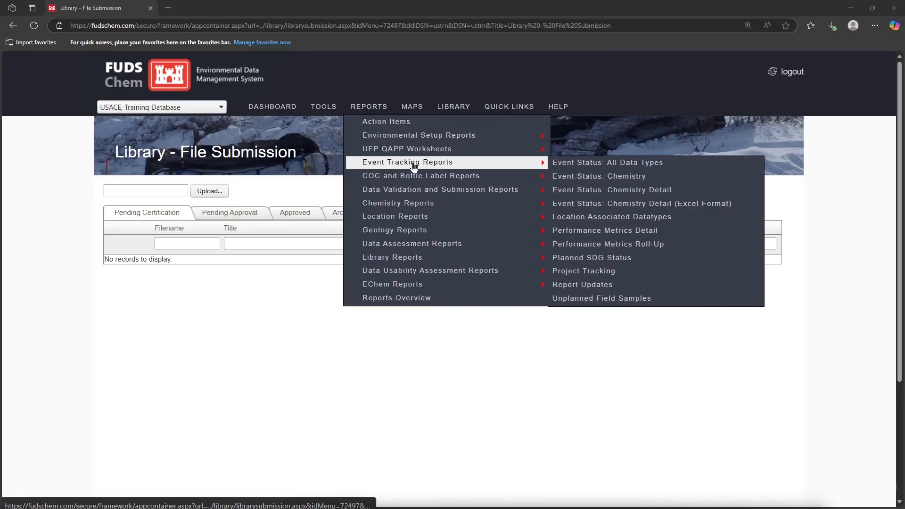
left_click(691, 163)
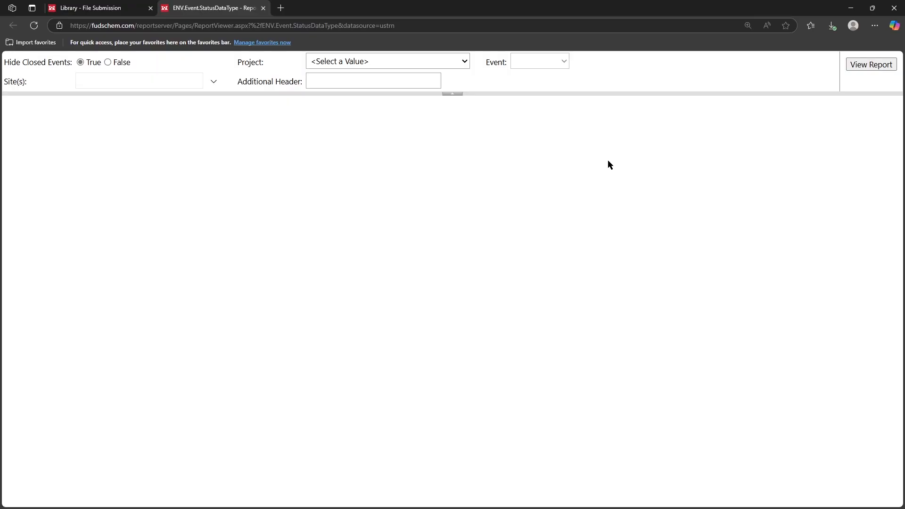
left_click(464, 65)
left_click(455, 120)
left_click(549, 64)
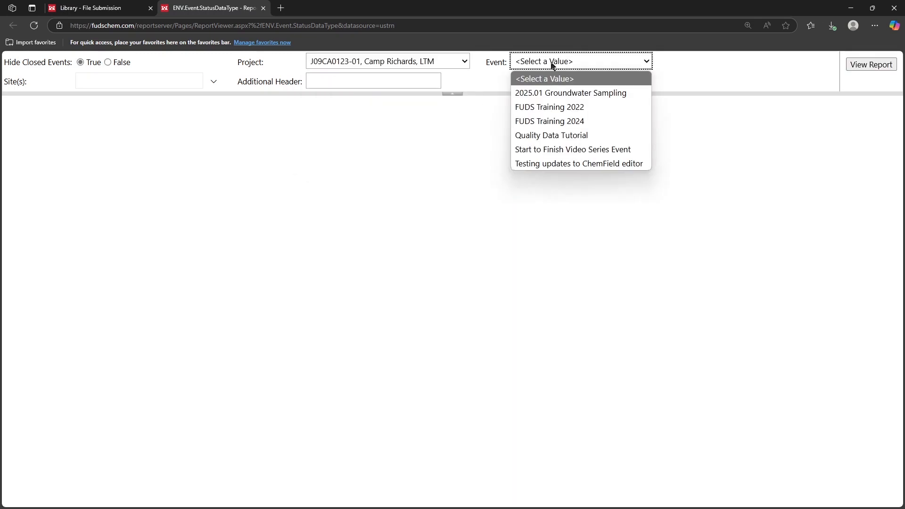
left_click(587, 148)
left_click(860, 67)
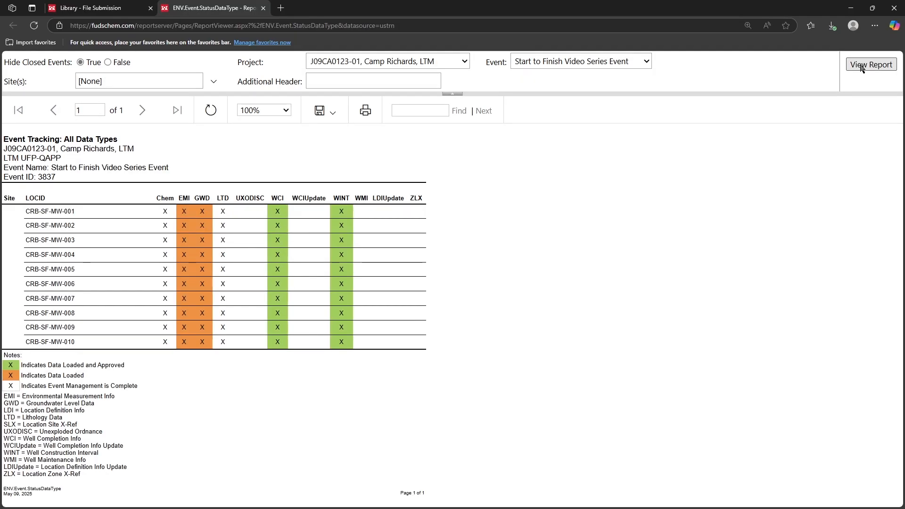
left_click(257, 114)
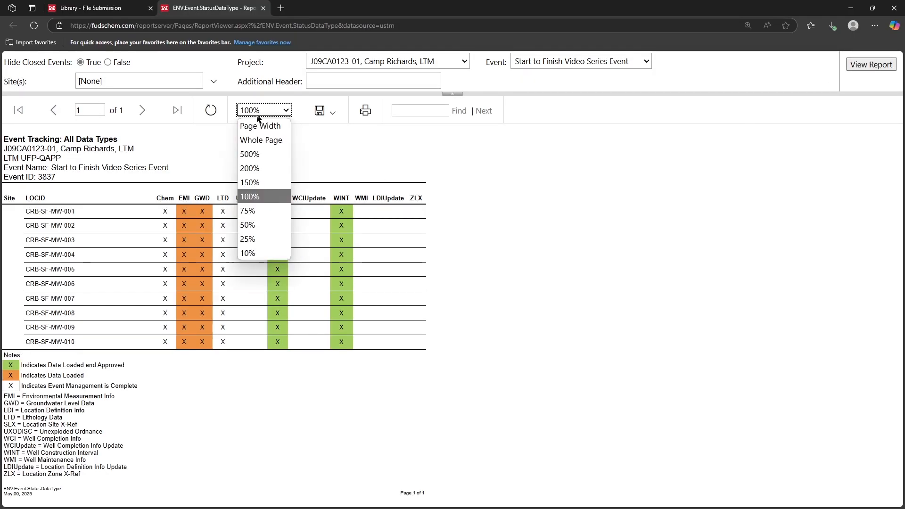
left_click(268, 181)
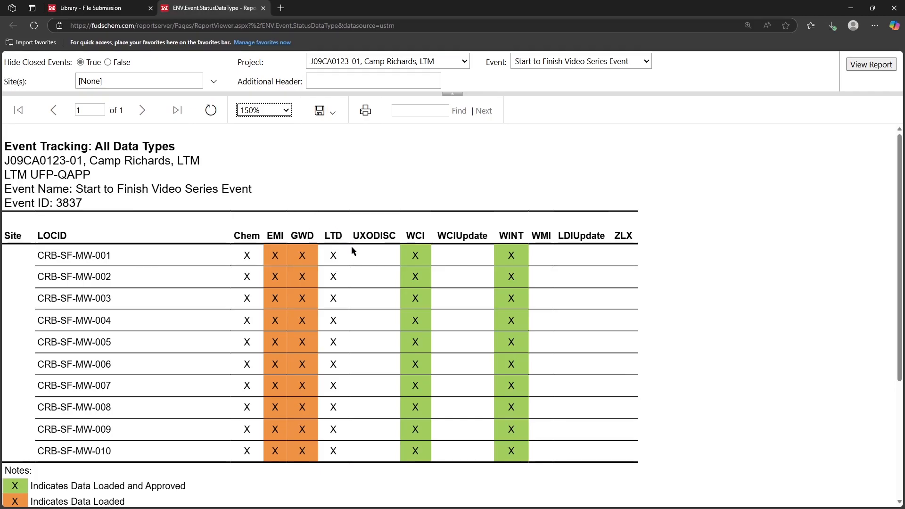
Step: In Data - Submission, upload Lithology.txt as a FixedWidth file for the Lithology (LTD) data type
left_click(89, 8)
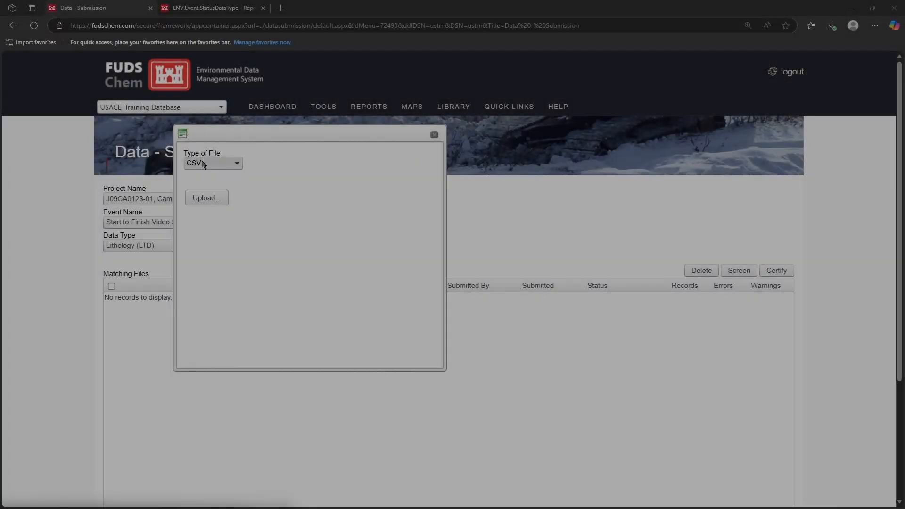
left_click(203, 163)
left_click(214, 179)
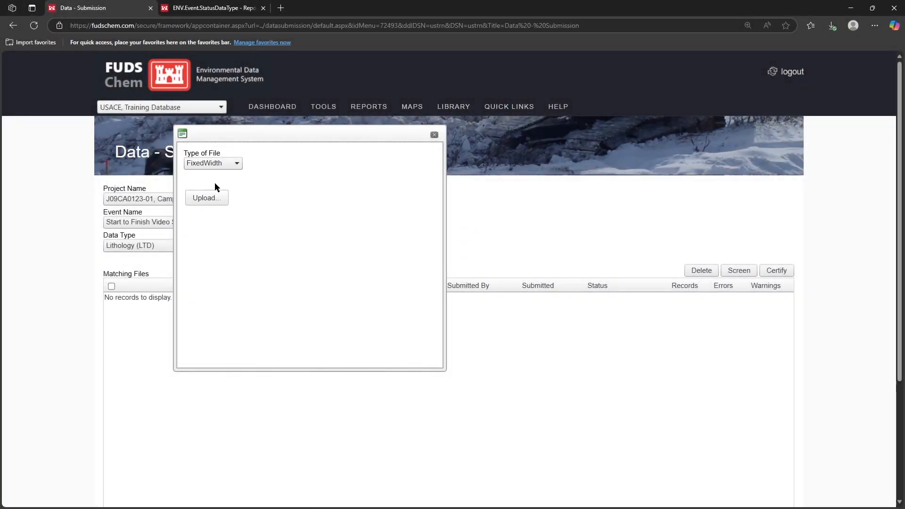
left_click(217, 200)
left_click(118, 128)
left_click(251, 224)
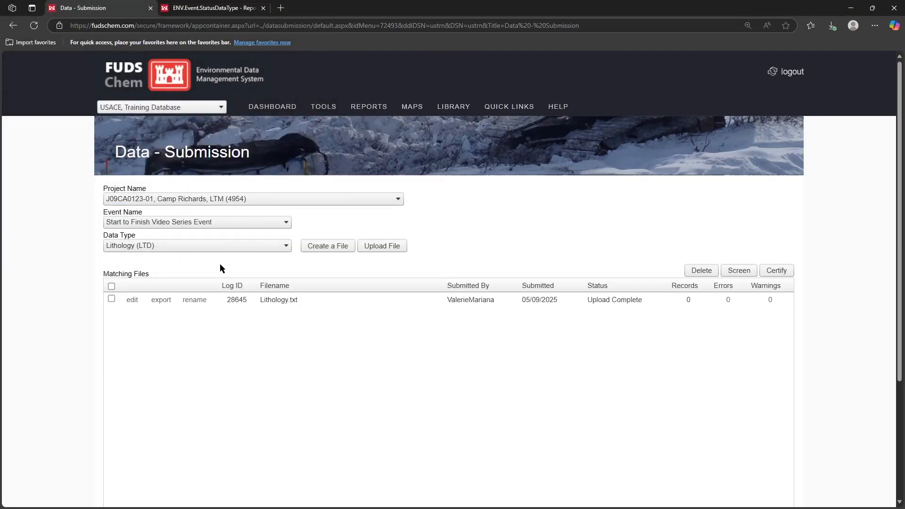
Step: Screen the uploaded Lithology.txt file and certify it
left_click(111, 299)
left_click(747, 275)
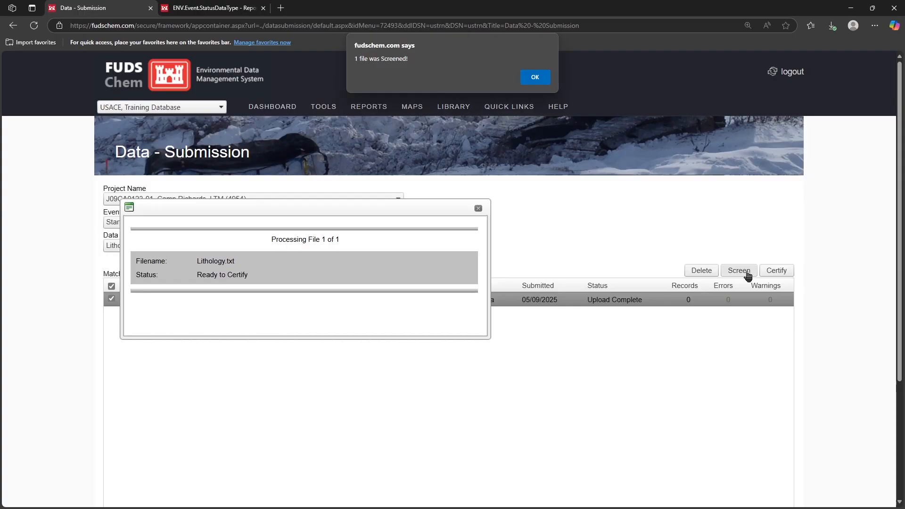
left_click(525, 76)
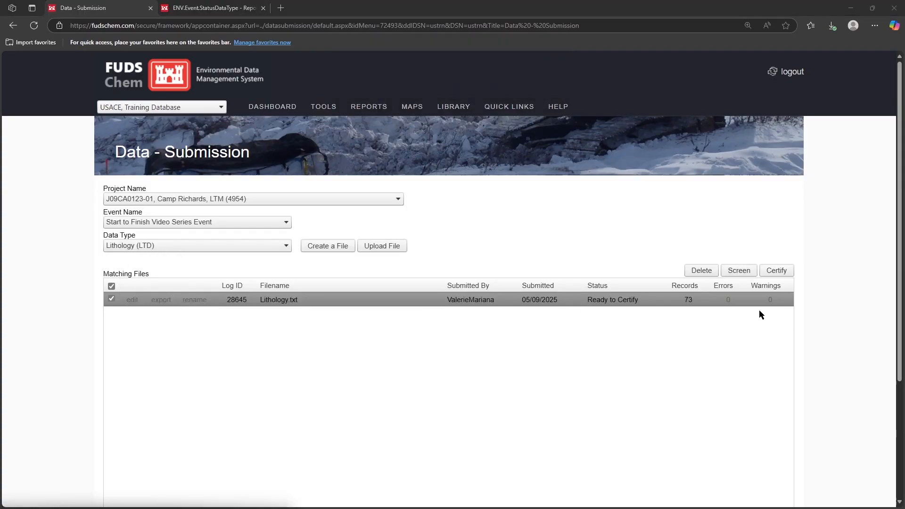
left_click(776, 271)
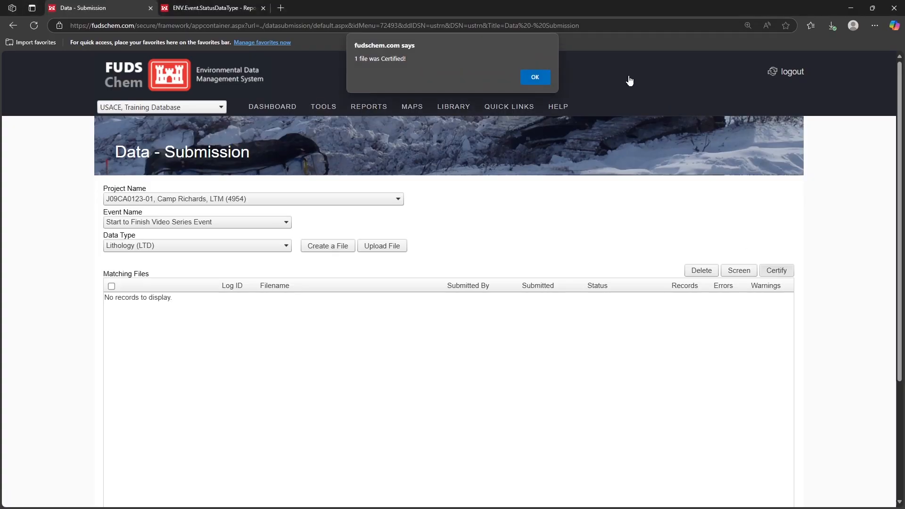
left_click(542, 77)
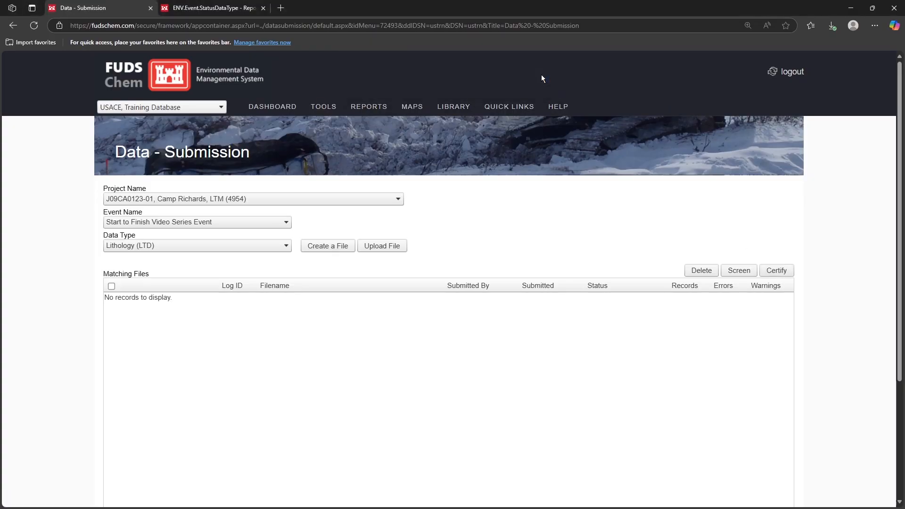
Step: Refresh the Event Tracking: All Data Types report to check the lithology status of each location
left_click(210, 8)
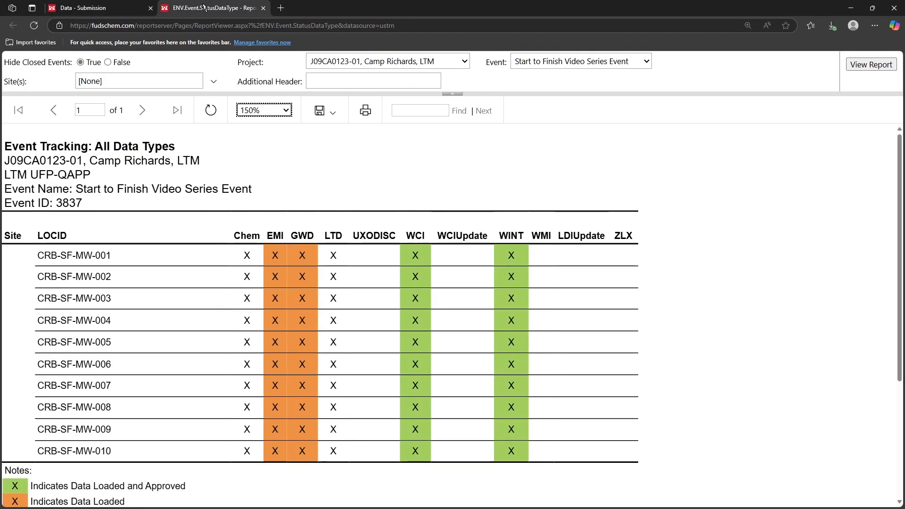
left_click(209, 112)
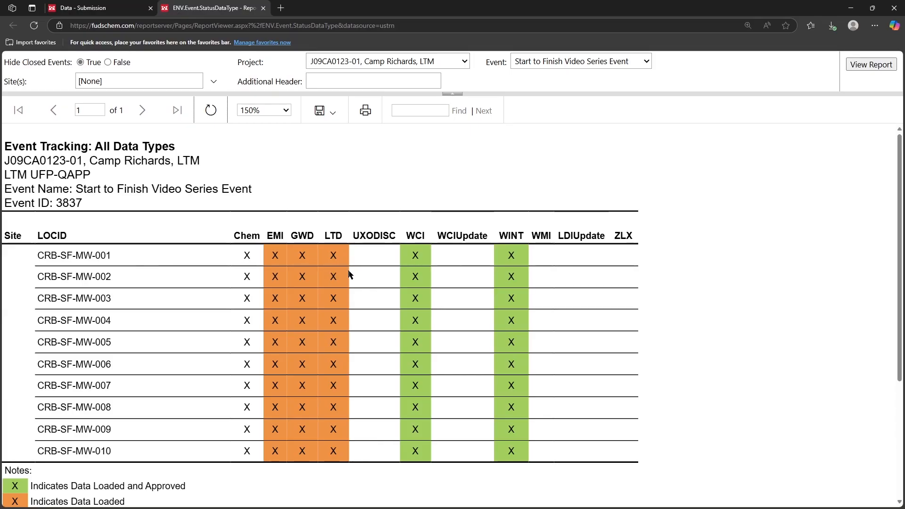
Step: Return from the report to the Data - Submission page and bring up the available tools
left_click(115, 5)
mouse_move(320, 113)
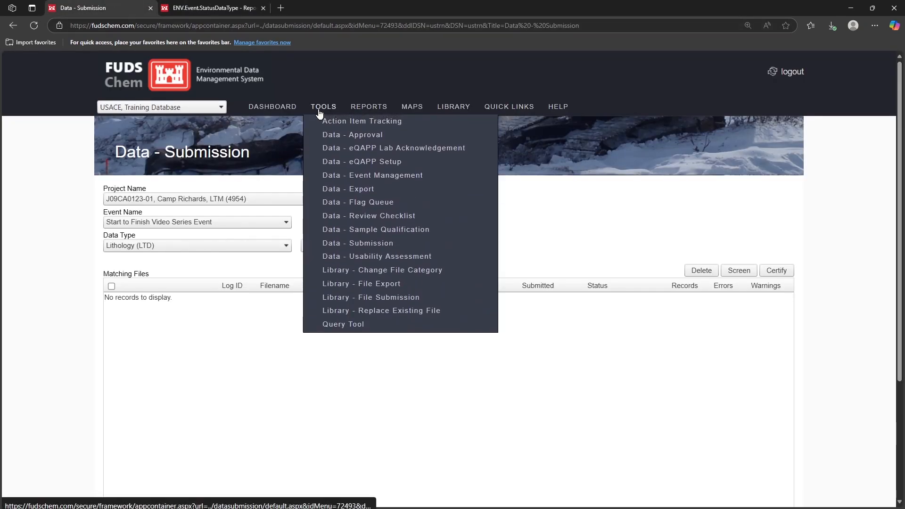